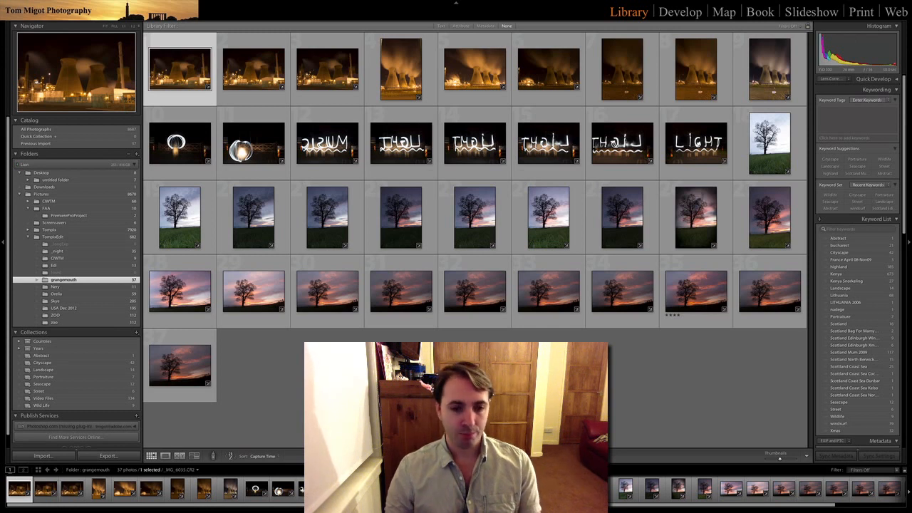
Switch to Finder to view the Tompix_LR4Catalog folder and its catalog file, and return to Lightroom.
key(super+Tab)
key(super+Tab)
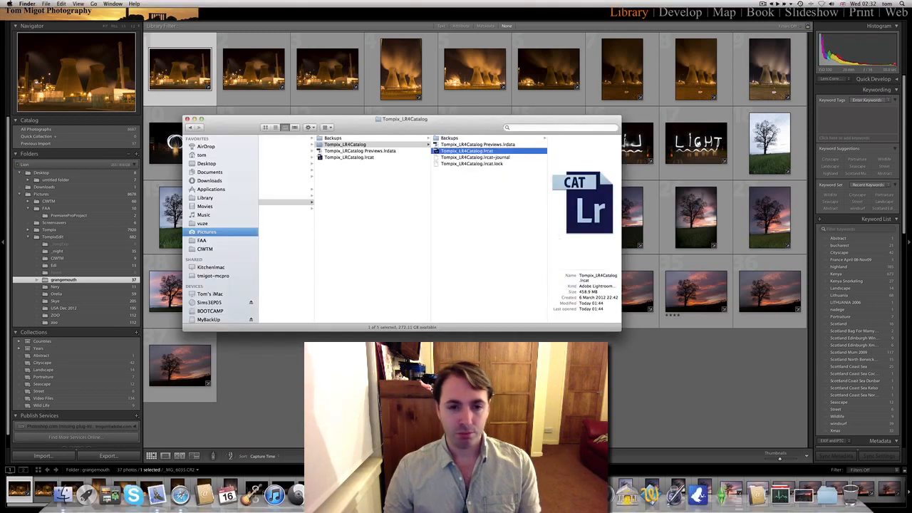
drag(465, 129, 472, 192)
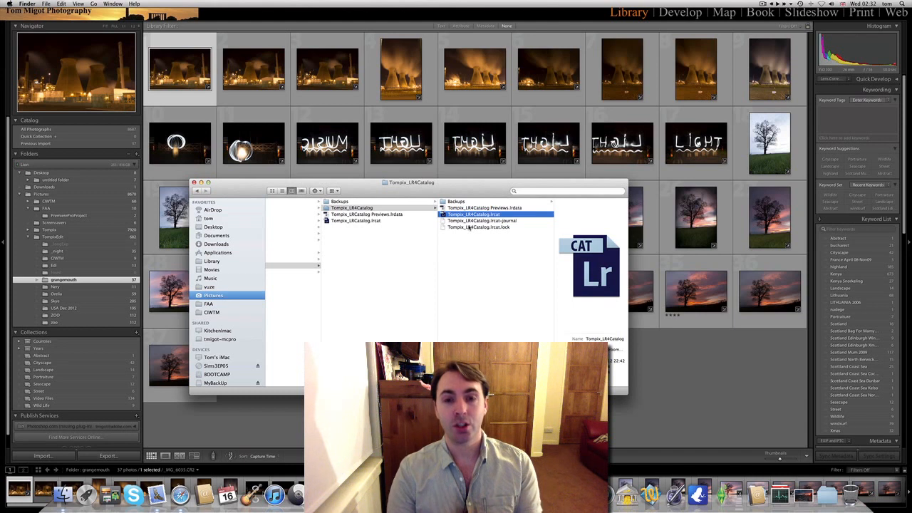
key(super+Tab)
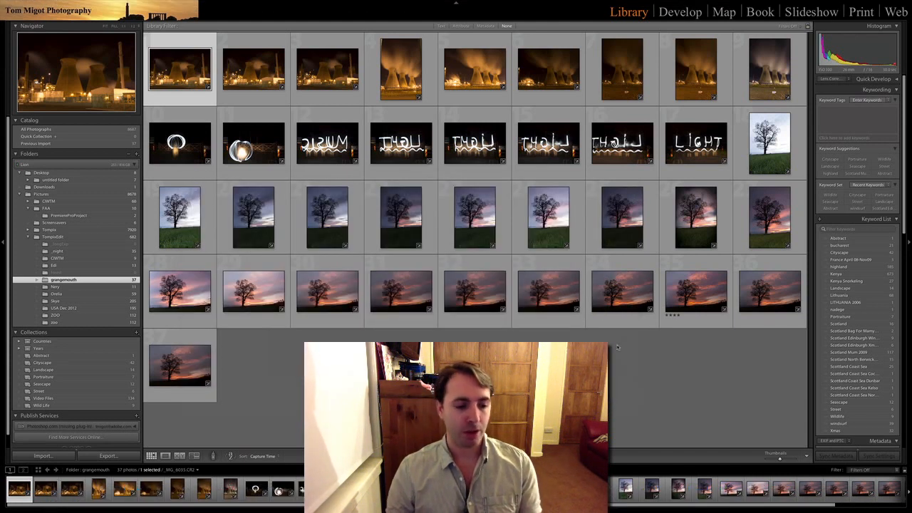
Review the EOS_DIGITAL card's photos and settings in the import window, and leave it without importing.
click(56, 450)
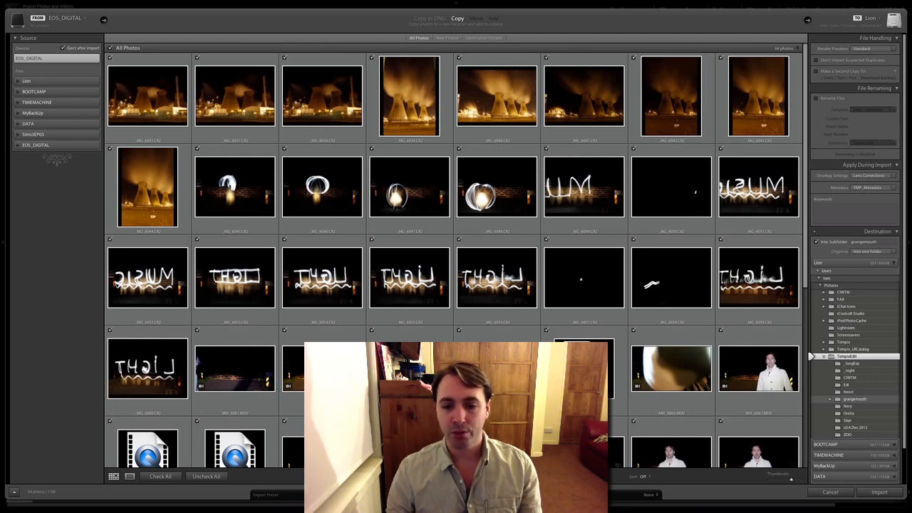
scroll(483, 212, down, 2)
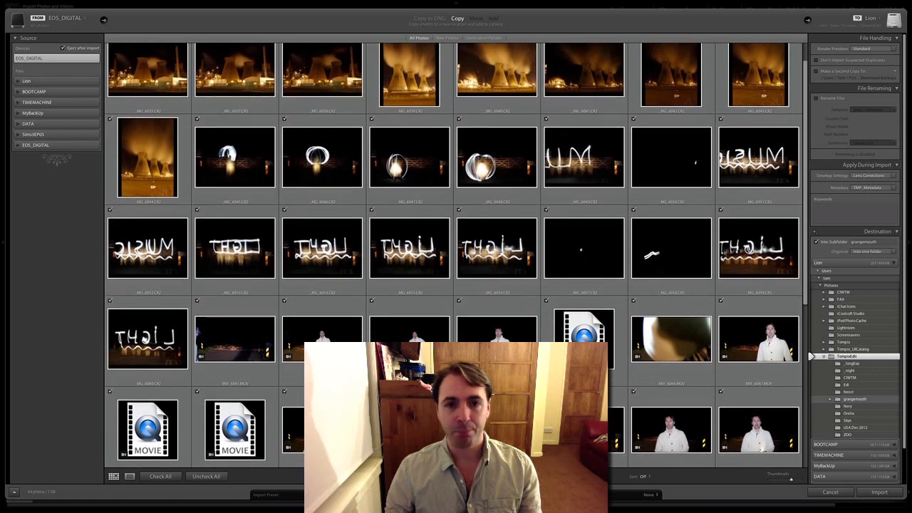
scroll(428, 107, up, 2)
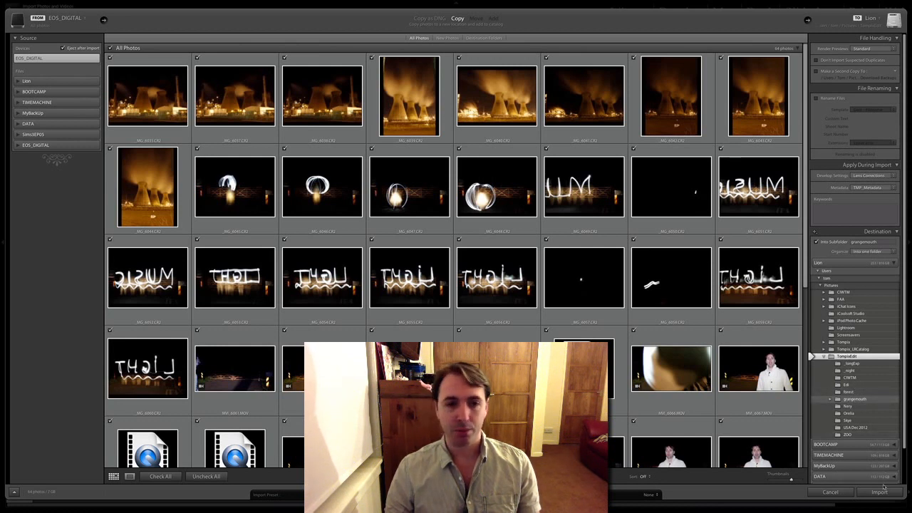
click(835, 492)
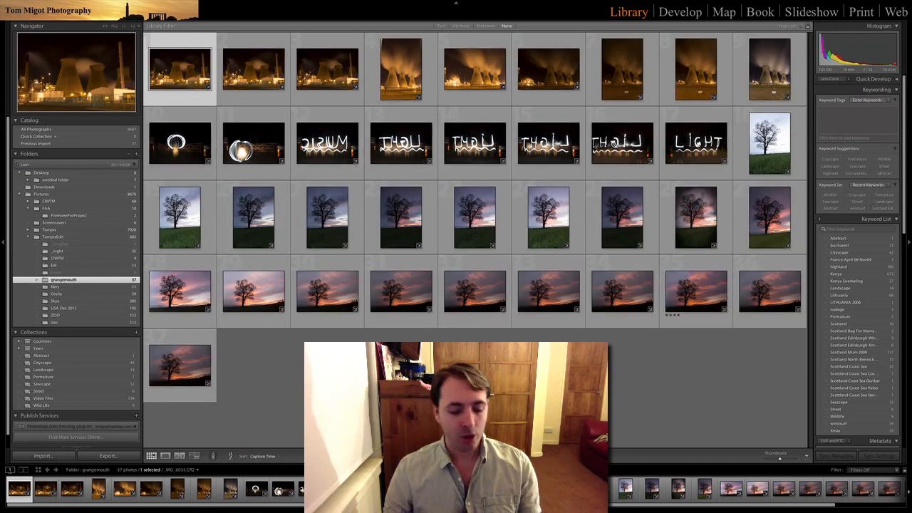
Switch to Finder, browse the Tompix and TompixEdit folders including grangemouth, and return to Lightroom.
key(super+Tab)
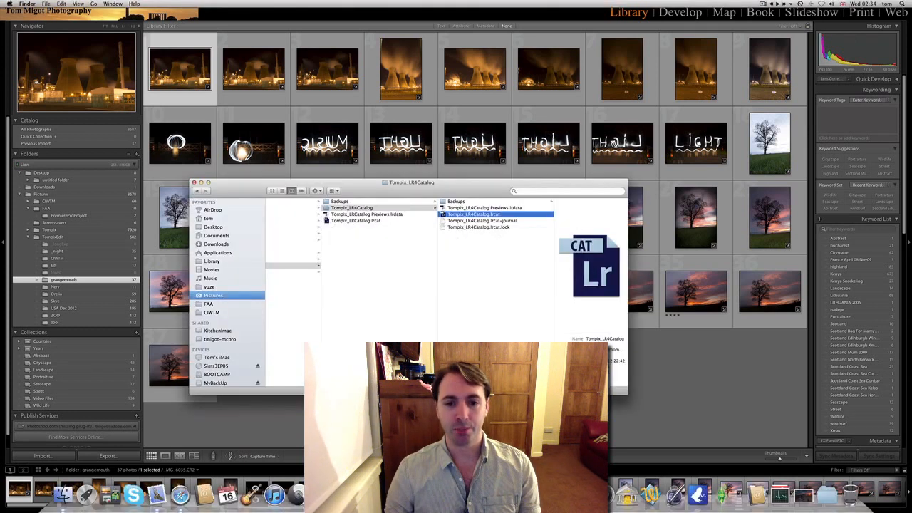
scroll(400, 292, left, 2)
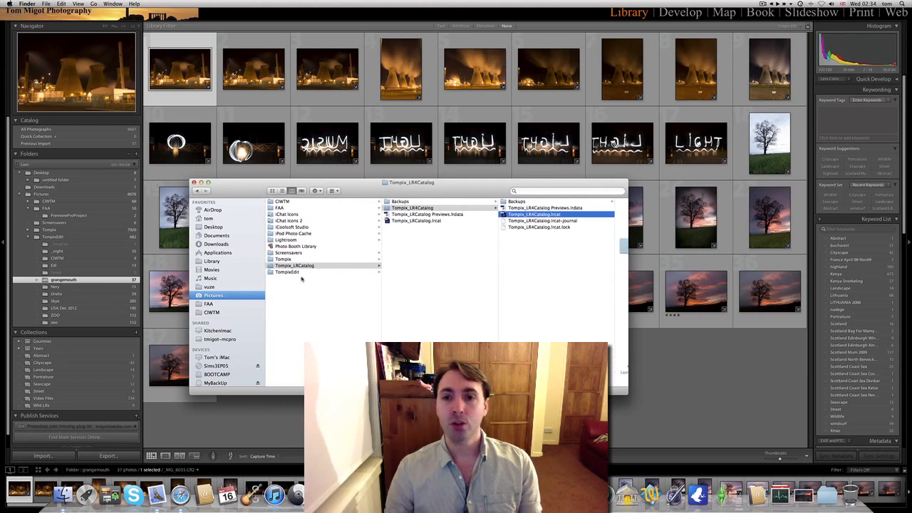
click(292, 259)
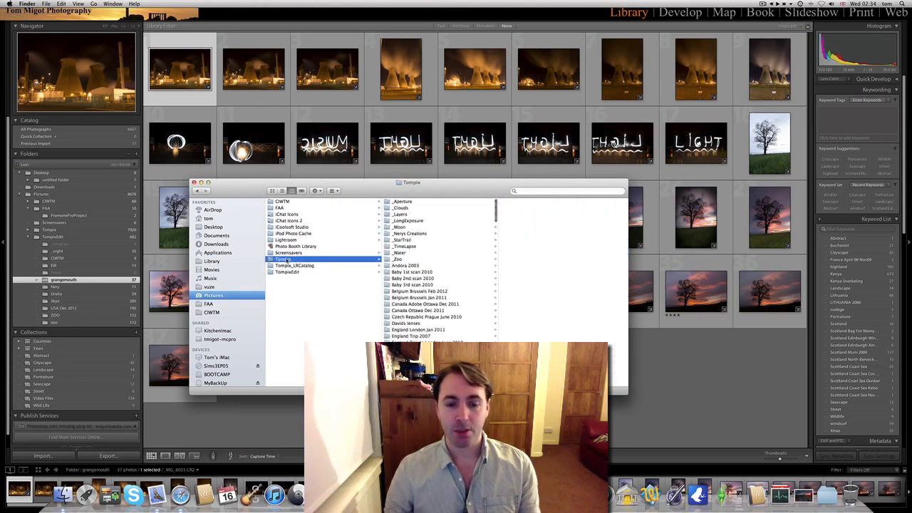
click(288, 272)
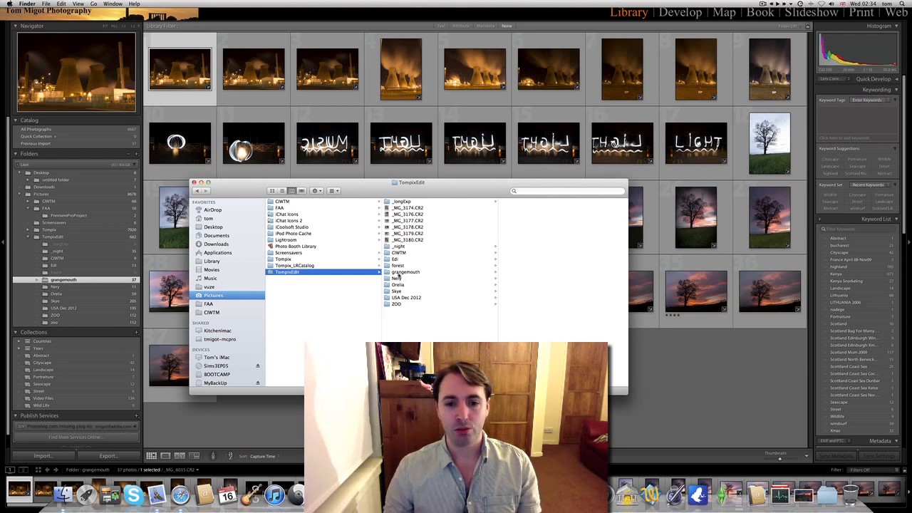
click(399, 275)
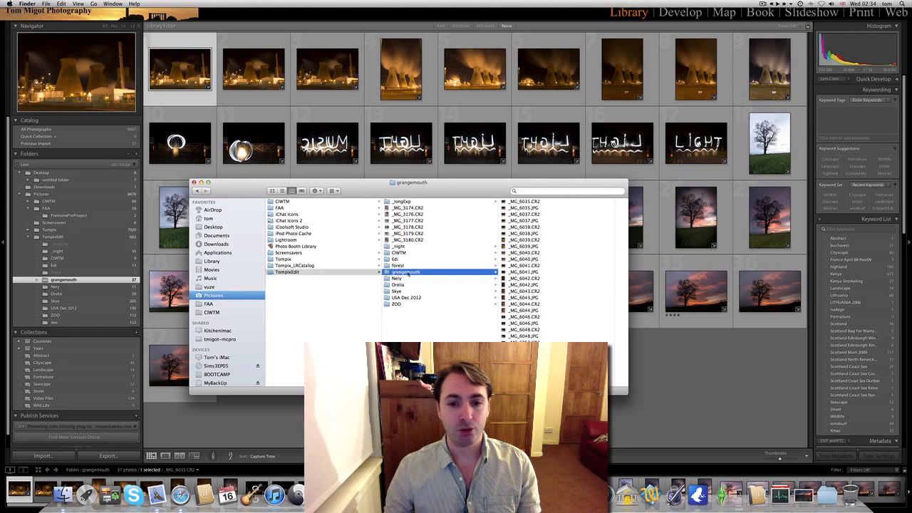
click(287, 259)
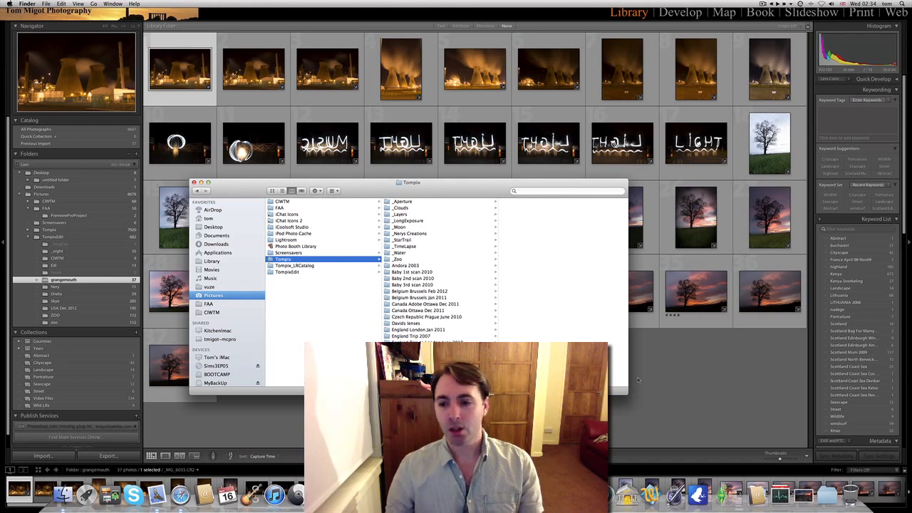
key(super+Tab)
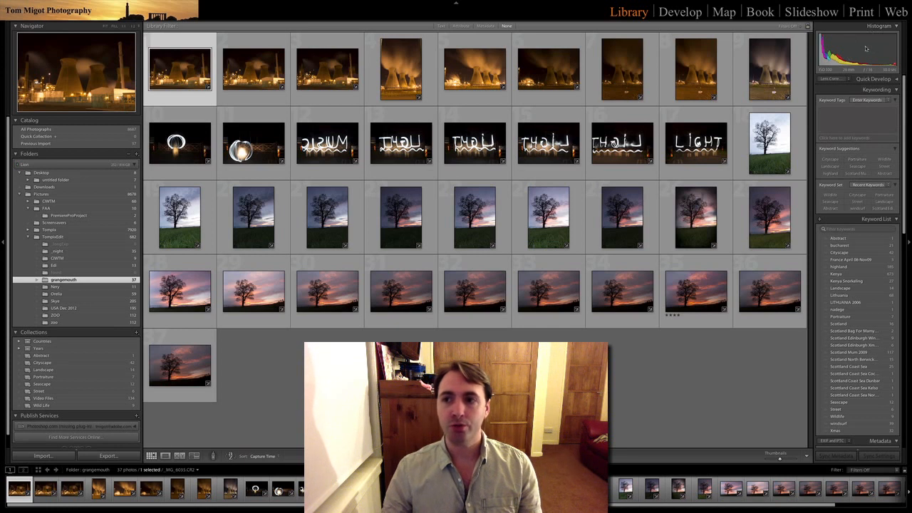
Select the vignetted portrait tree photo _MG_6089.CR2 and examine its metadata, including camera, lens and contact details.
click(684, 216)
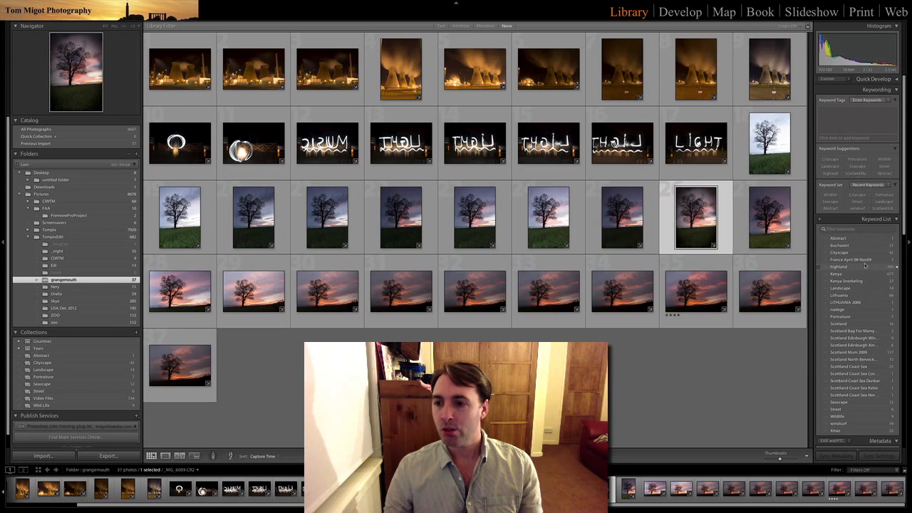
scroll(865, 265, down, 6)
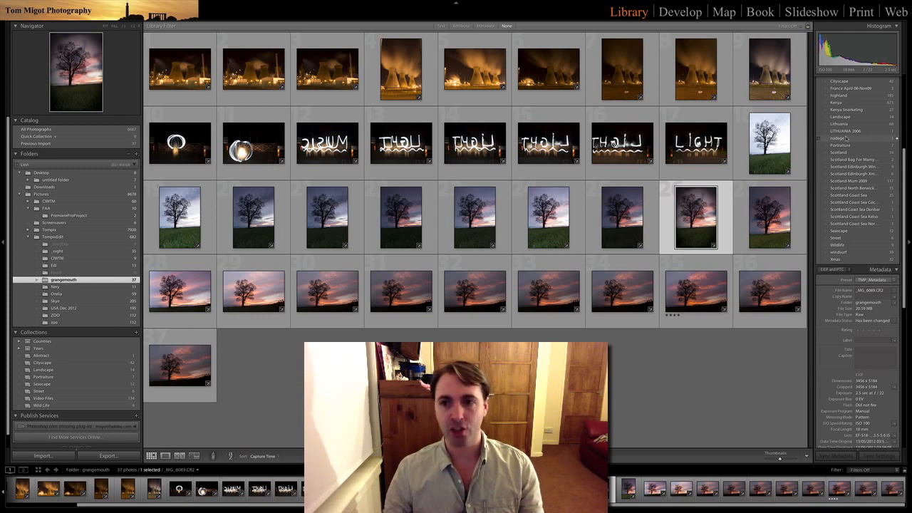
scroll(849, 170, down, 3)
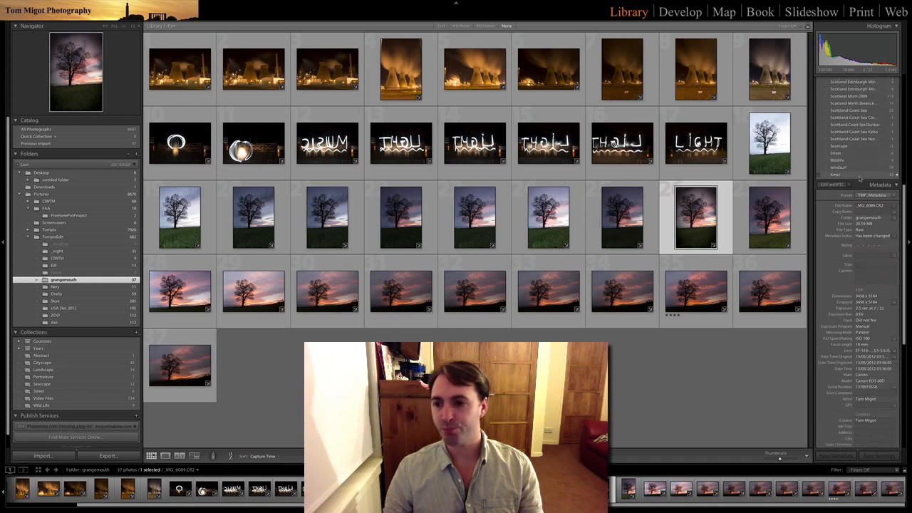
scroll(859, 178, down, 1)
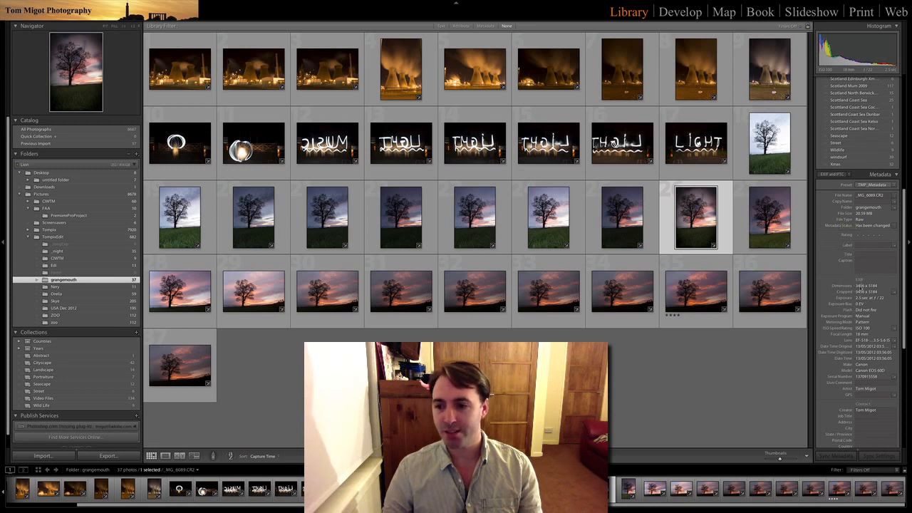
scroll(859, 289, down, 1)
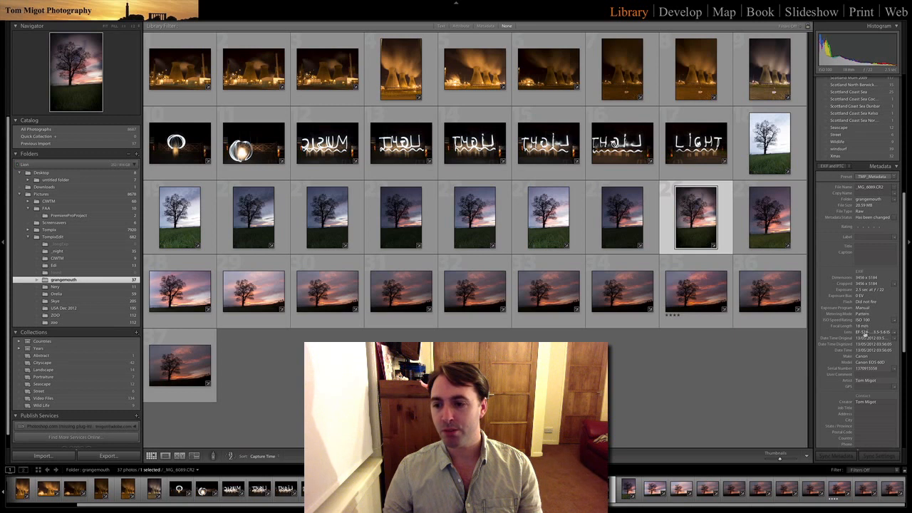
scroll(860, 299, down, 5)
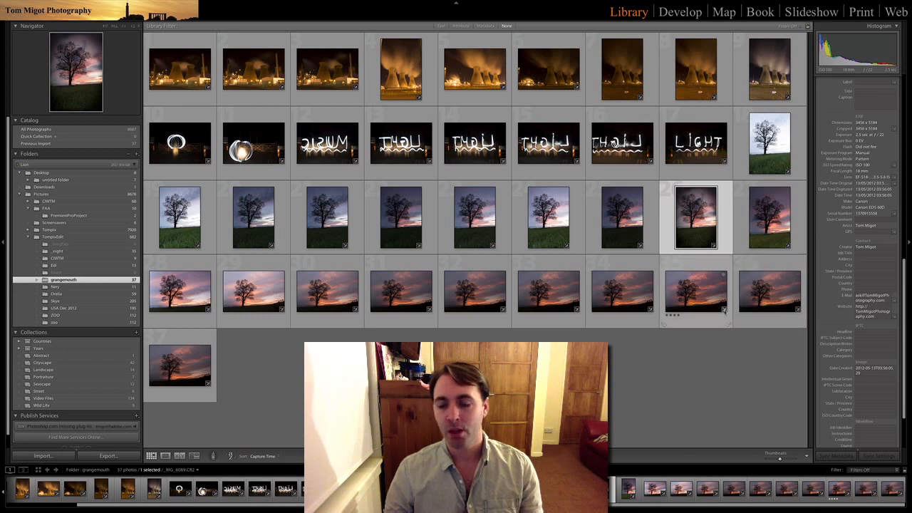
Open the tree photo in Develop and heal a spot on the tree's right-hand branches, sampling from just above it.
click(680, 14)
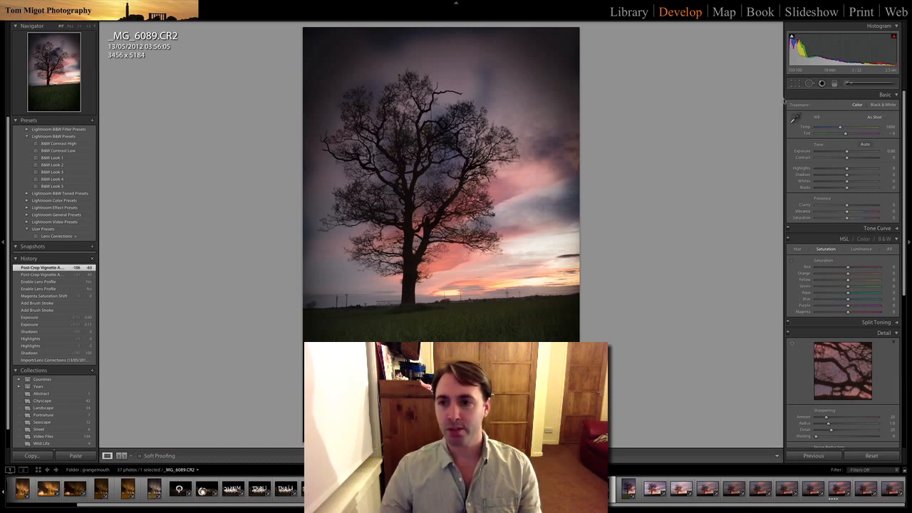
click(795, 84)
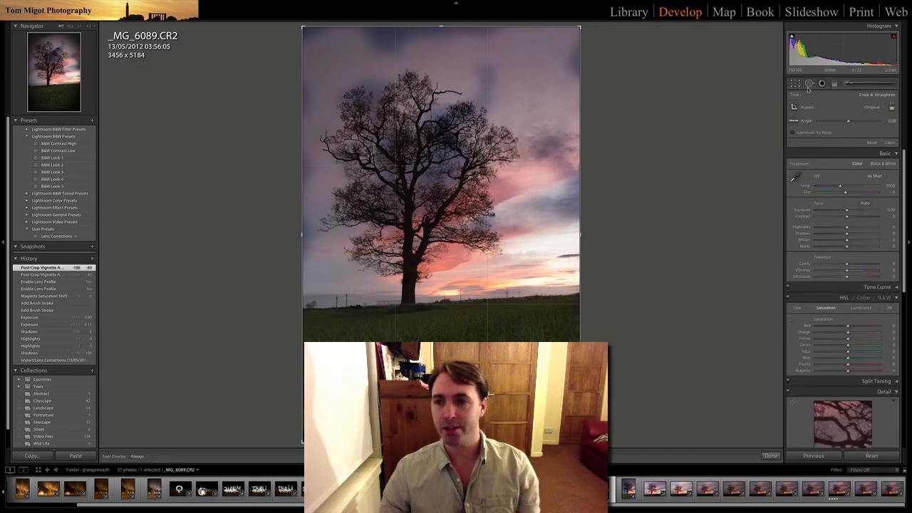
click(808, 83)
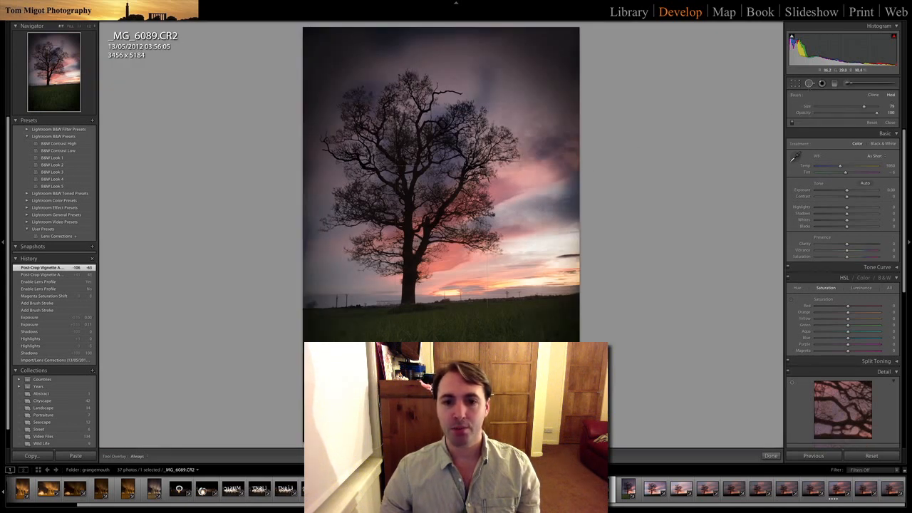
click(482, 155)
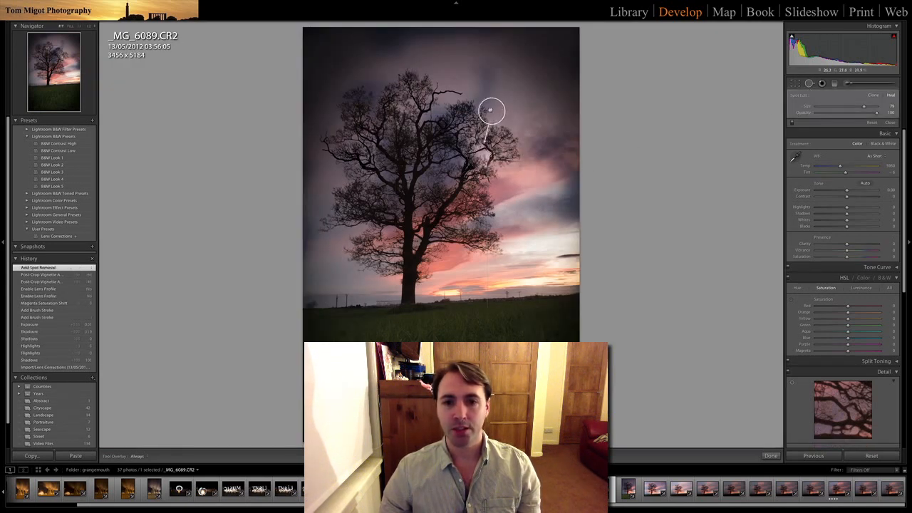
drag(491, 106, 492, 111)
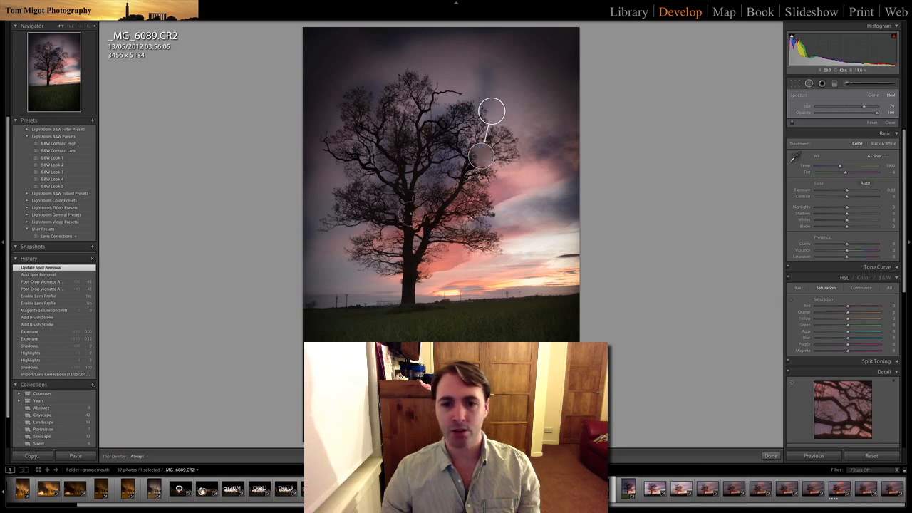
Revert the photo to its import state and heal a spot at the crown's right edge, sampling the sky below right.
click(66, 375)
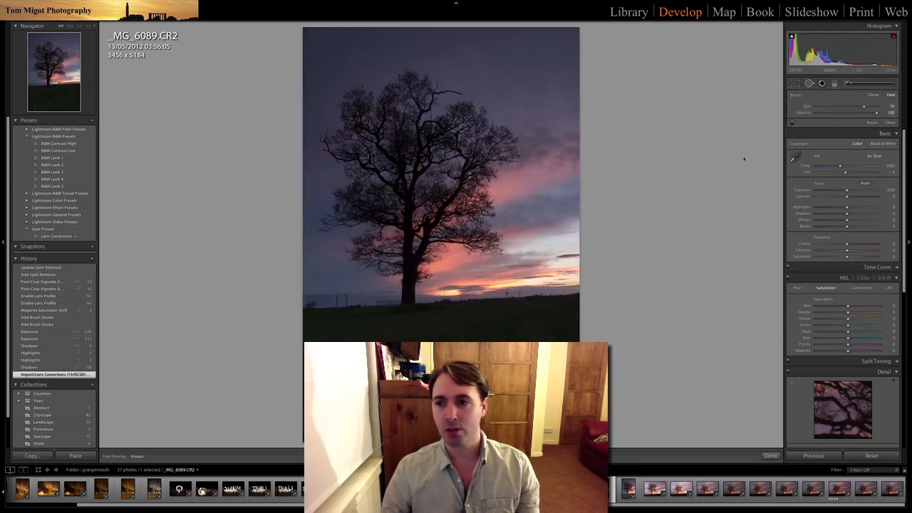
click(514, 154)
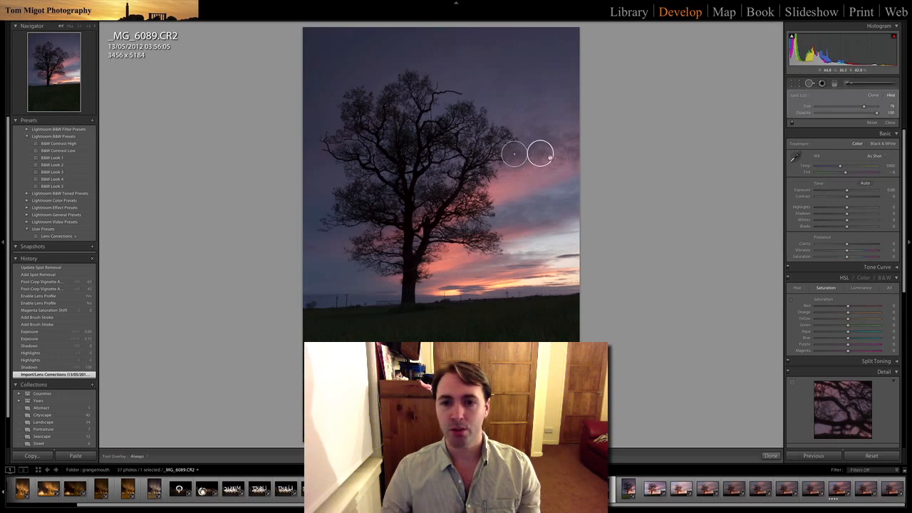
drag(542, 154, 544, 106)
drag(545, 103, 547, 193)
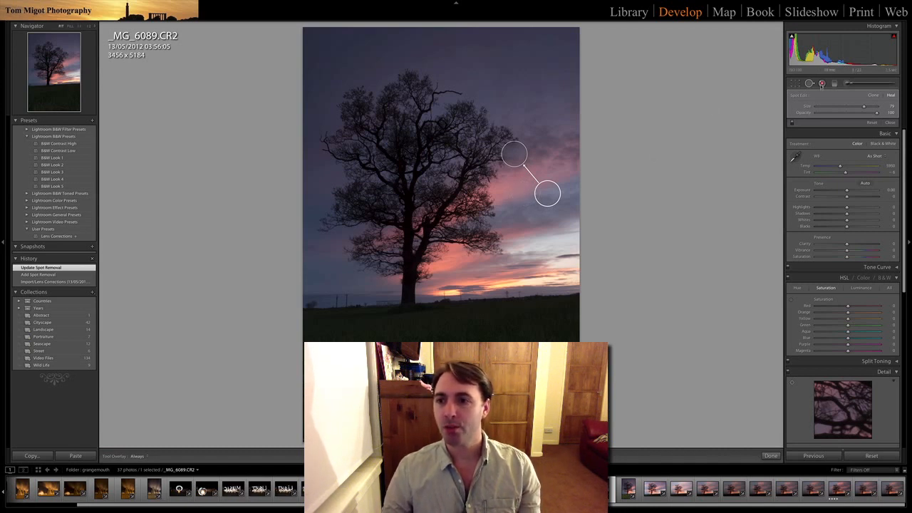
Add a graduated filter from the photo's upper edge down to mid-tree and lower the filter's exposure.
click(821, 84)
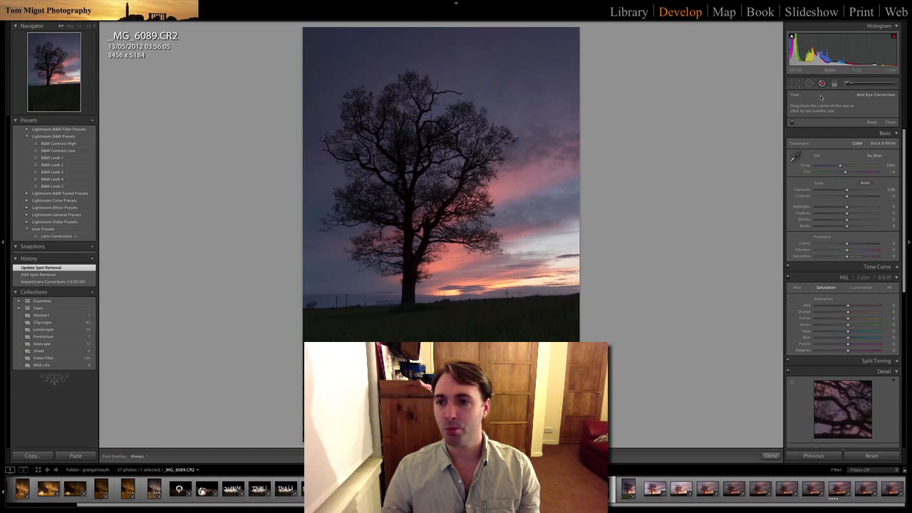
click(835, 84)
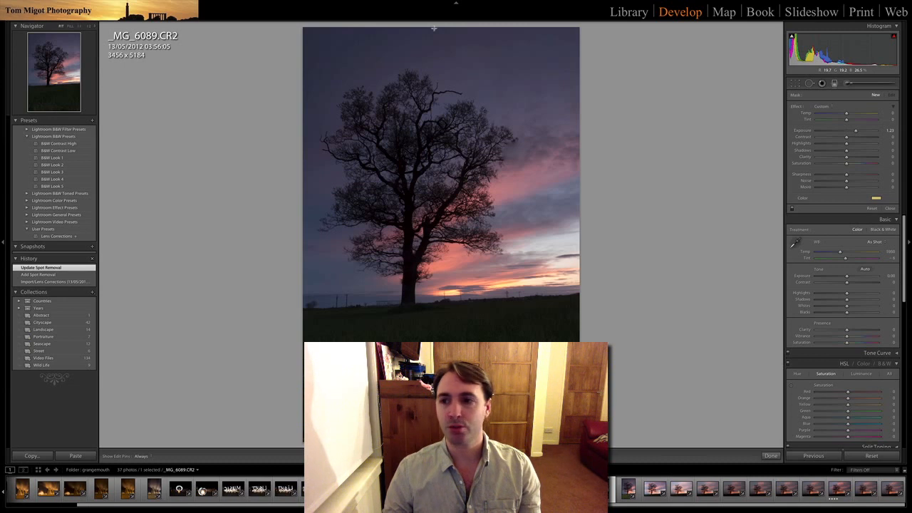
drag(434, 27, 438, 157)
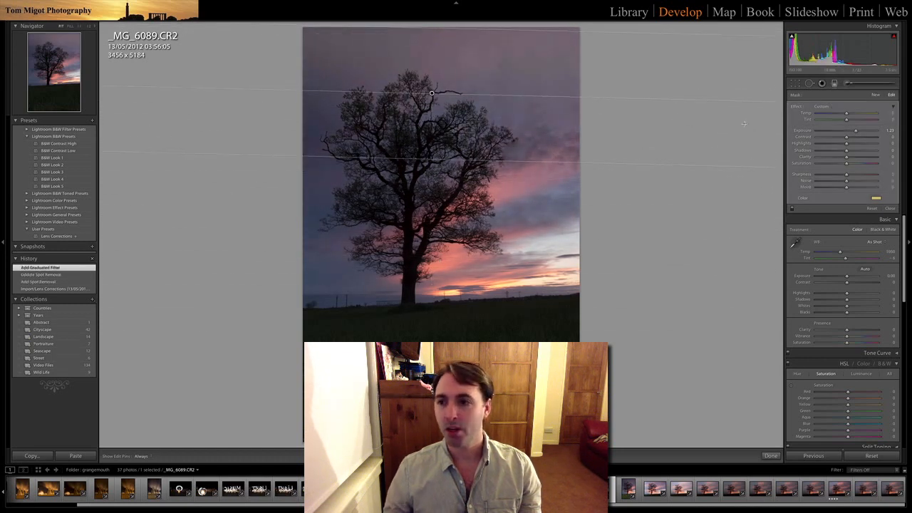
mouse_move(838, 134)
mouse_down()
mouse_move(866, 130)
mouse_move(824, 131)
mouse_up()
double_click(824, 130)
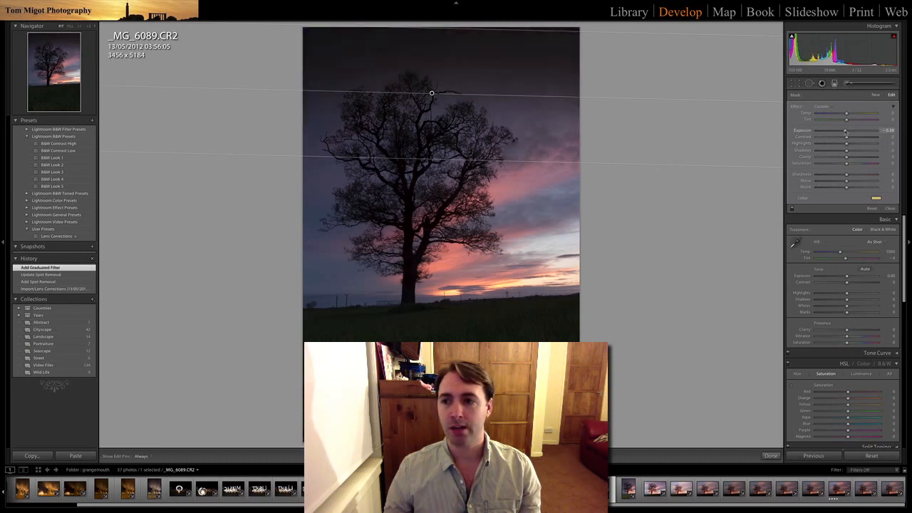
click(834, 84)
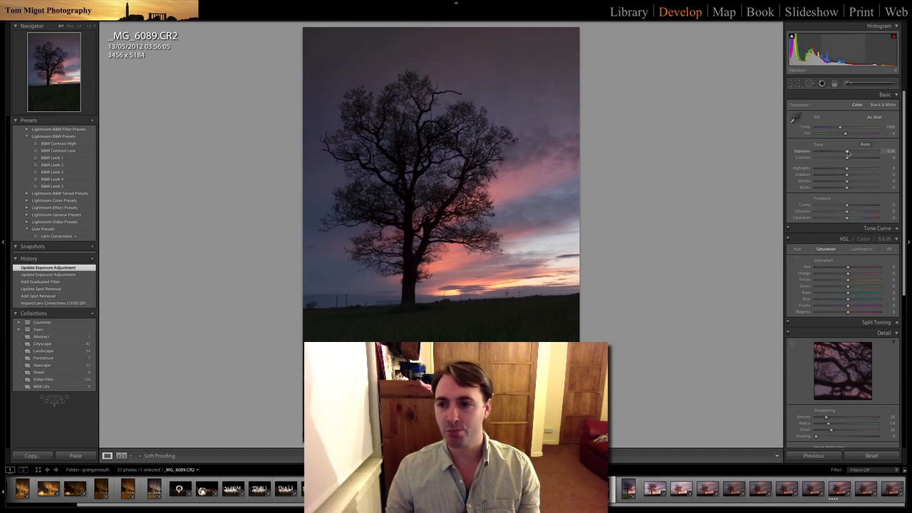
Set the photo's overall Exposure to +0.10 and Shadows to +100.
drag(847, 154, 846, 152)
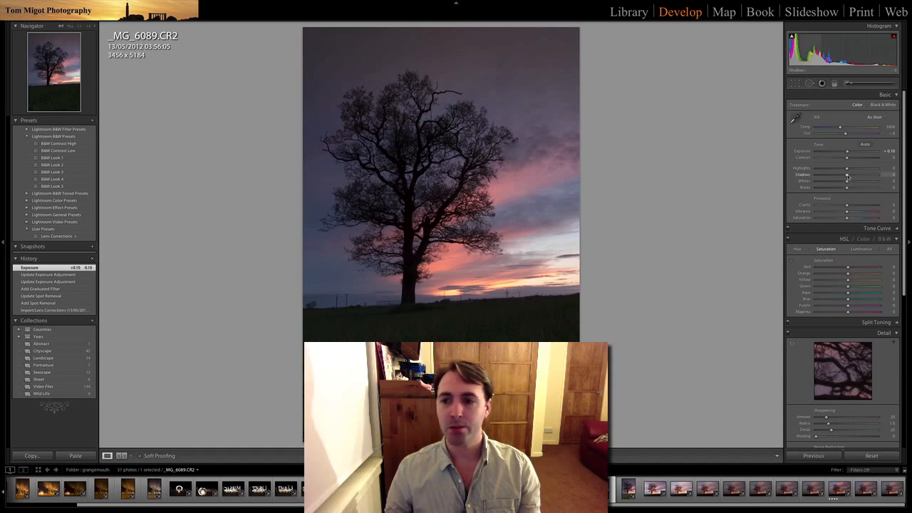
drag(851, 176, 886, 178)
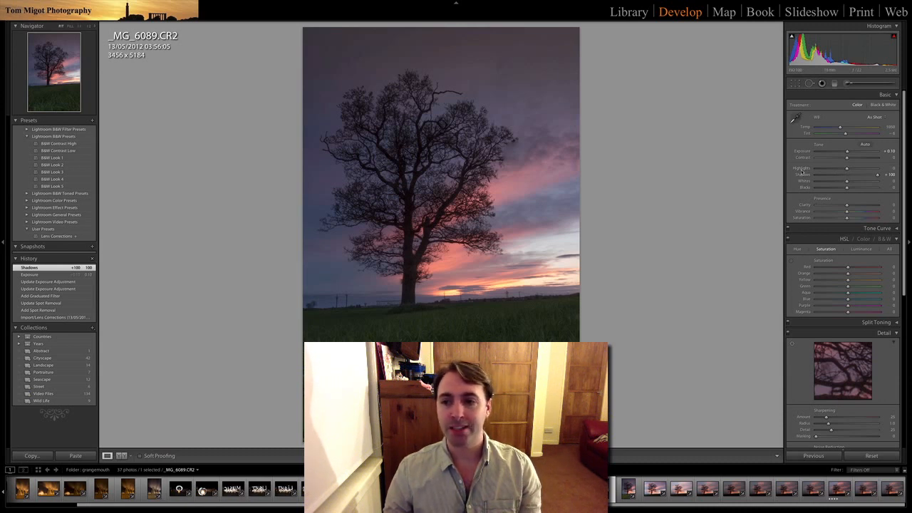
Set the photo's overall Highlights to -83.
drag(846, 168, 821, 170)
double_click(864, 170)
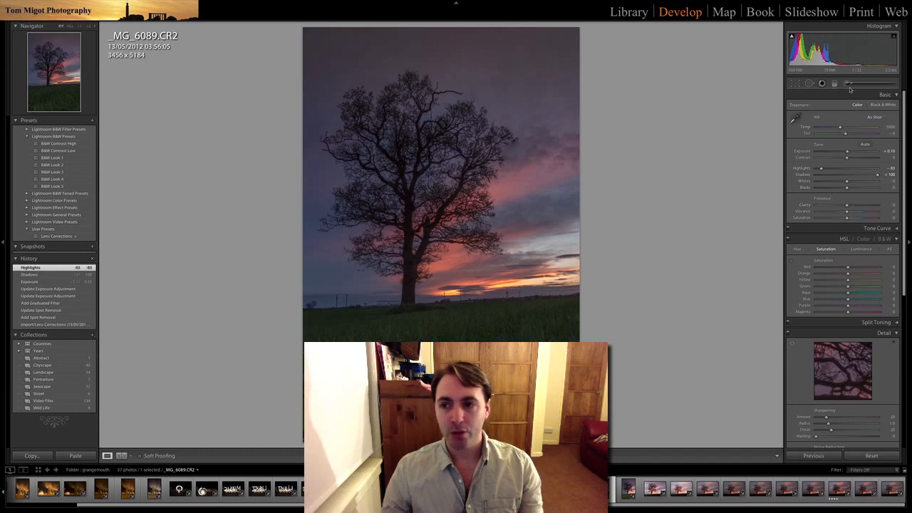
Brighten the grass, the foot of the tree and the sky around it with Adjustment Brush strokes.
click(848, 84)
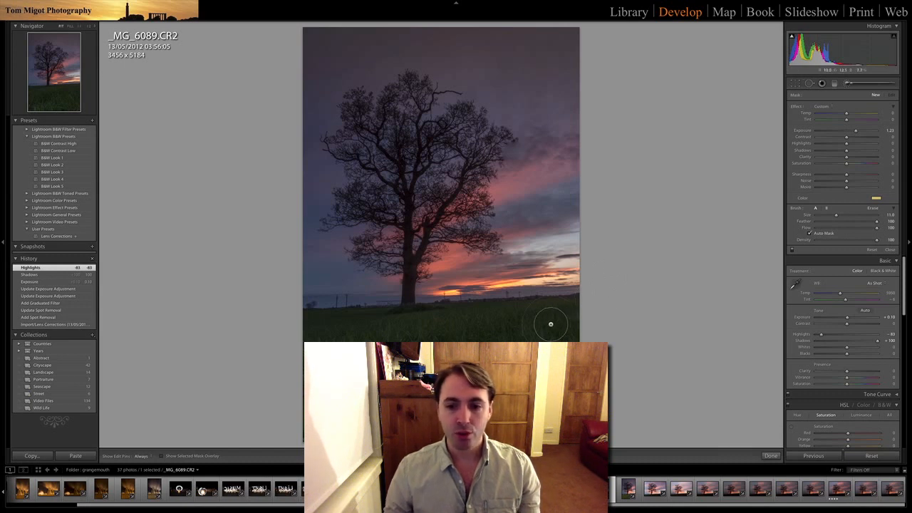
mouse_move(550, 324)
mouse_down()
mouse_move(470, 317)
mouse_move(346, 335)
mouse_move(319, 329)
mouse_move(518, 318)
mouse_move(586, 326)
mouse_move(564, 321)
mouse_up()
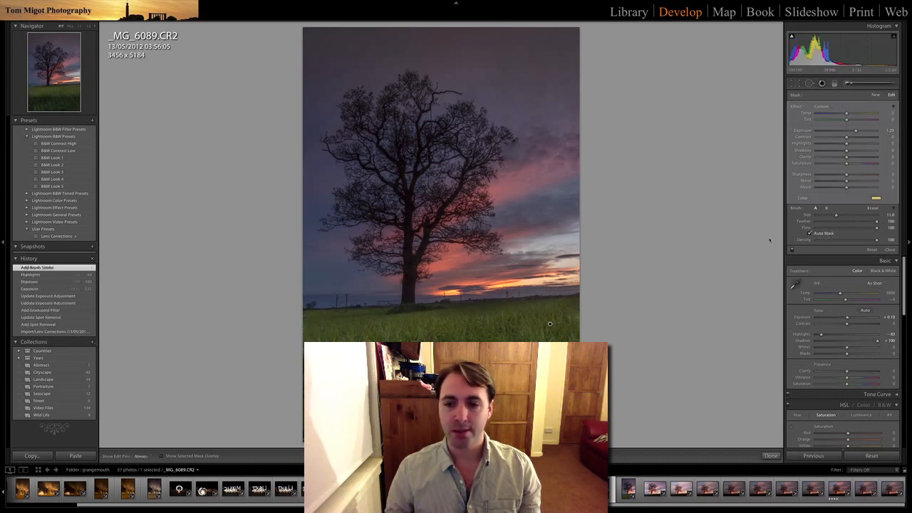
key(h)
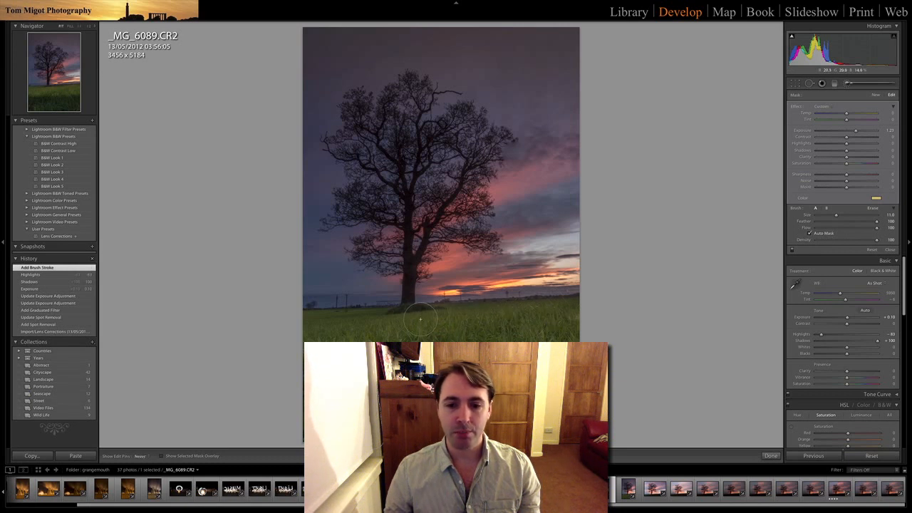
click(420, 318)
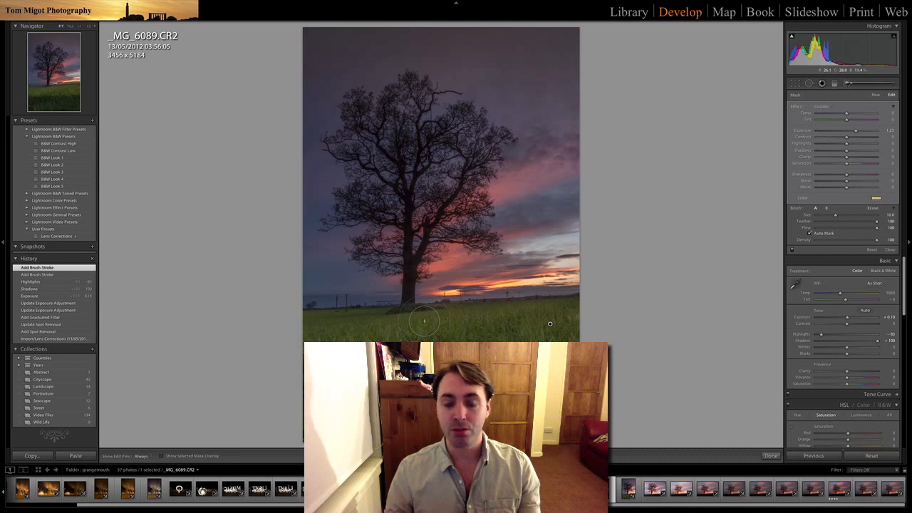
key(h)
mouse_move(408, 303)
mouse_down()
mouse_move(409, 186)
mouse_move(452, 107)
mouse_move(402, 187)
mouse_move(401, 95)
mouse_move(406, 318)
mouse_move(420, 270)
mouse_move(454, 262)
mouse_move(427, 297)
mouse_move(498, 255)
mouse_move(477, 173)
mouse_move(484, 149)
mouse_move(446, 108)
mouse_move(343, 98)
mouse_move(329, 152)
mouse_move(362, 174)
mouse_move(378, 246)
mouse_move(339, 271)
mouse_move(342, 299)
mouse_move(381, 311)
mouse_move(384, 303)
mouse_move(327, 255)
mouse_move(307, 213)
mouse_move(317, 110)
mouse_move(329, 93)
mouse_move(309, 66)
mouse_move(350, 53)
mouse_move(401, 69)
mouse_move(395, 58)
mouse_move(449, 52)
mouse_move(508, 90)
mouse_move(524, 119)
mouse_move(524, 163)
mouse_move(501, 231)
mouse_move(501, 305)
mouse_move(468, 305)
mouse_move(490, 305)
mouse_move(542, 42)
mouse_move(433, 27)
mouse_move(486, 44)
mouse_move(436, 165)
mouse_move(364, 224)
mouse_move(403, 162)
mouse_move(424, 201)
mouse_move(430, 251)
mouse_move(510, 202)
mouse_move(490, 272)
mouse_move(328, 303)
mouse_move(312, 271)
mouse_move(311, 292)
mouse_up()
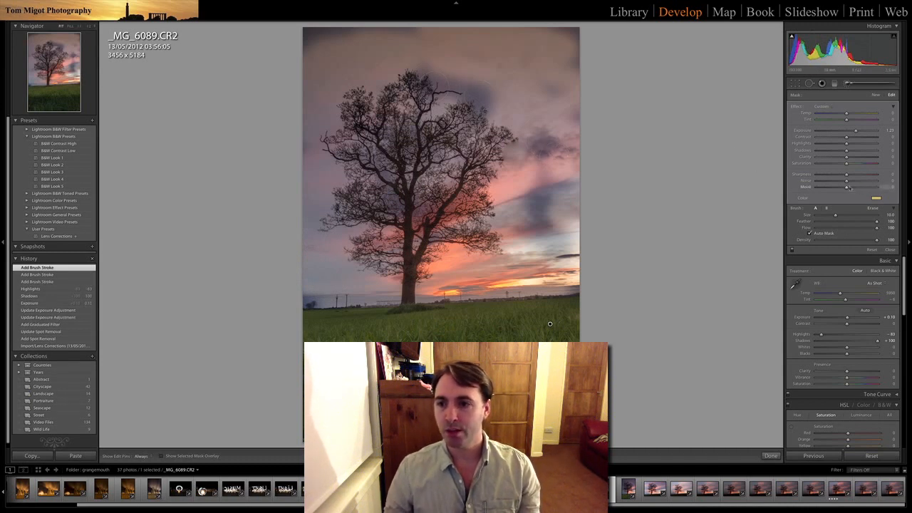
Try a Saturation of -100 on the brushed areas, reset it to 0 and close the Adjustment Brush.
mouse_move(847, 163)
mouse_down()
mouse_move(875, 164)
mouse_move(816, 164)
mouse_up()
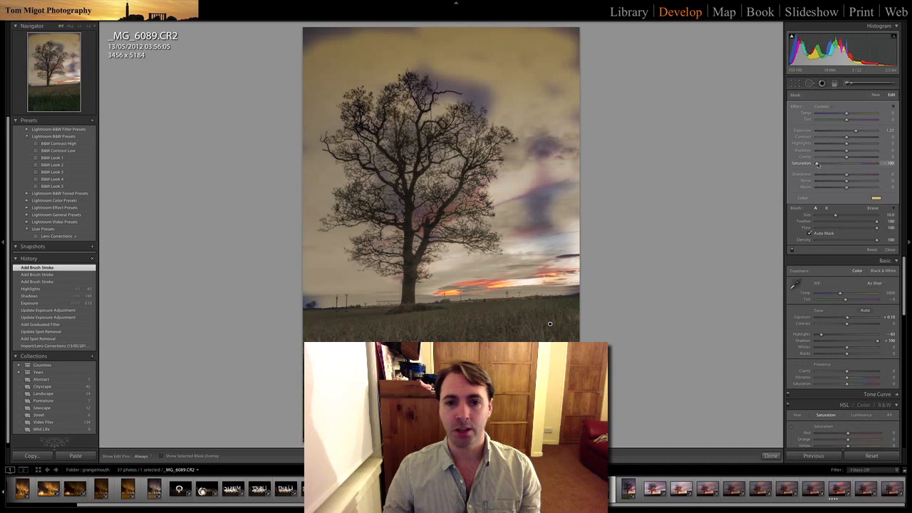
double_click(819, 164)
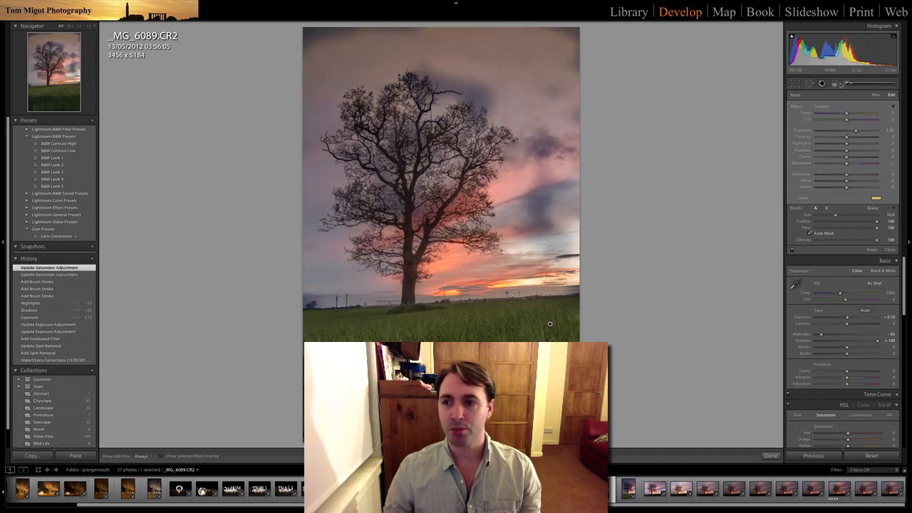
click(847, 85)
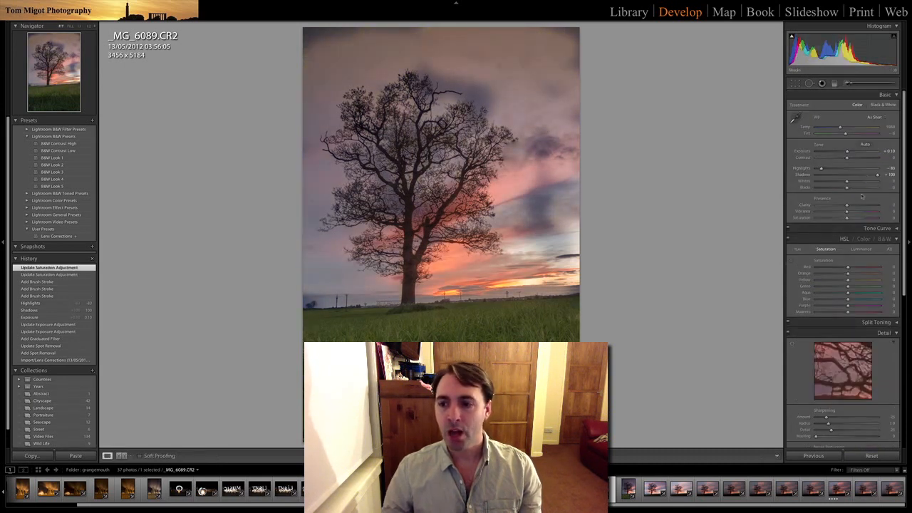
Shift the HSL Saturation of Magenta to +1, Yellow to +5 and Orange to +3.
scroll(860, 211, down, 2)
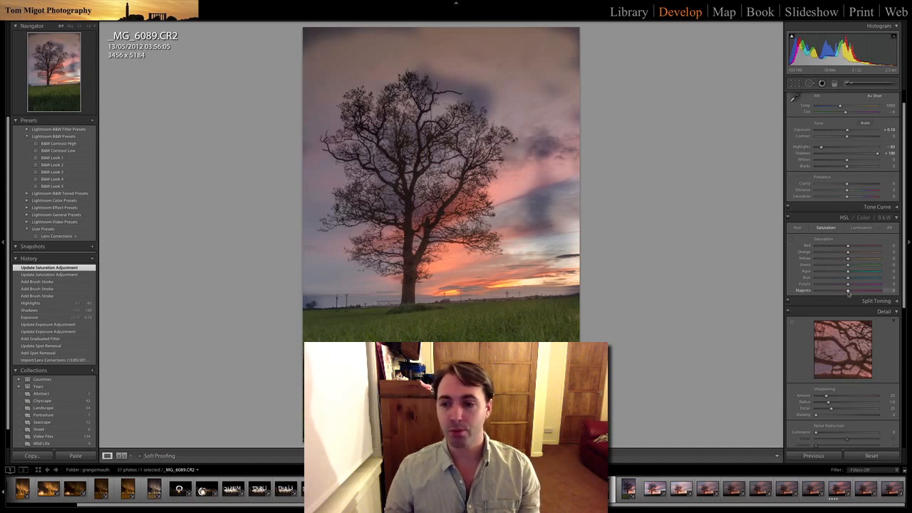
drag(847, 292, 849, 293)
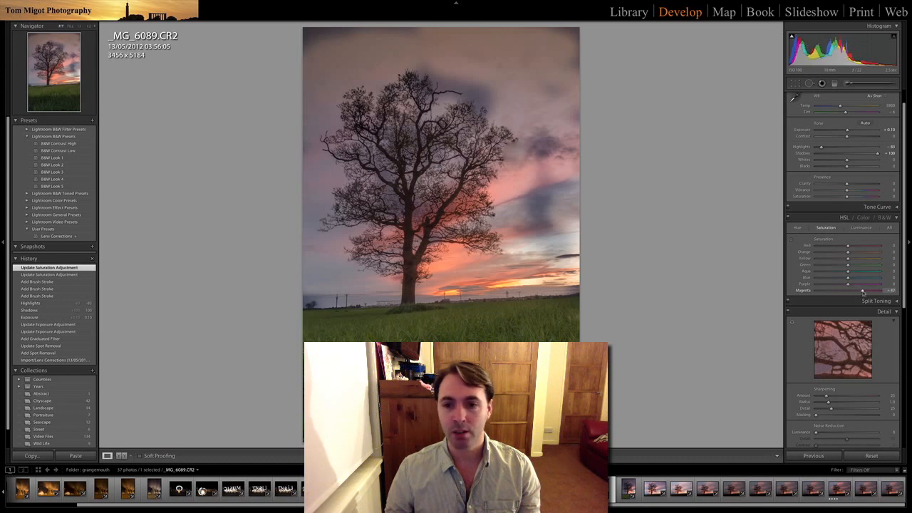
drag(887, 292, 847, 292)
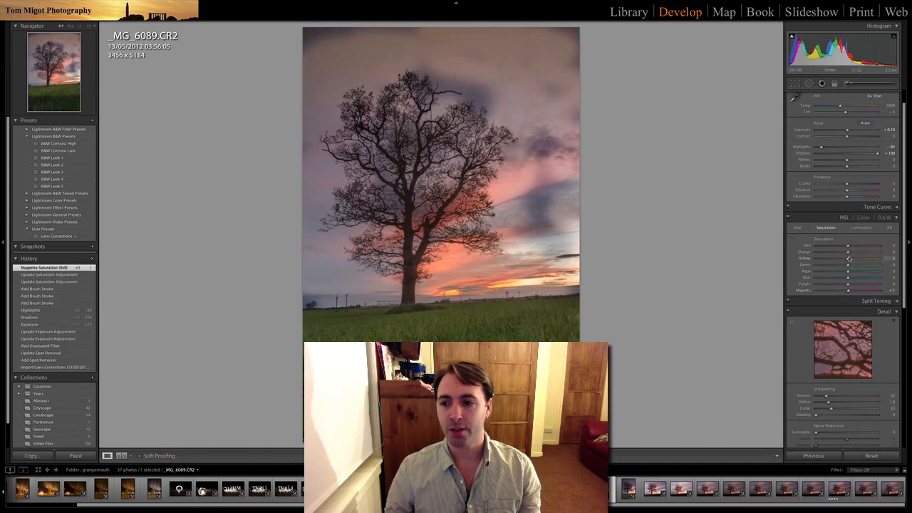
drag(852, 259, 789, 262)
drag(852, 262, 790, 258)
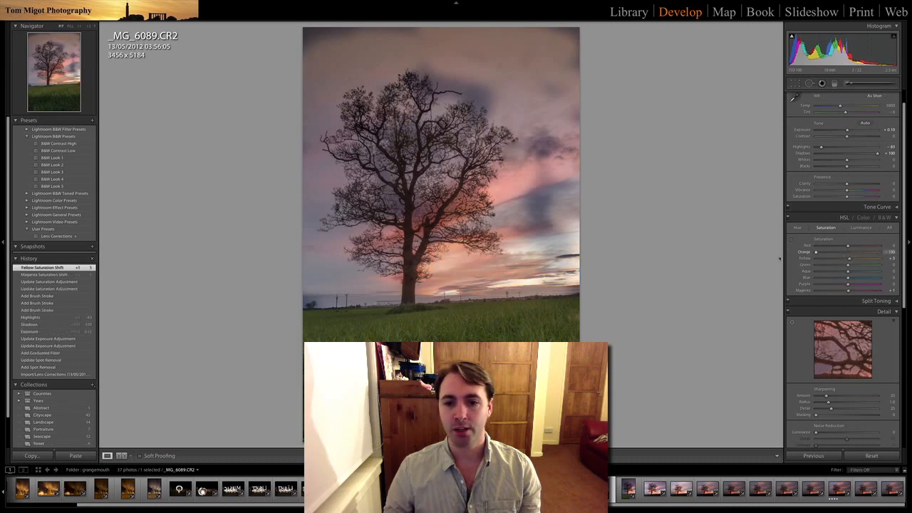
drag(816, 252, 848, 256)
scroll(819, 258, down, 2)
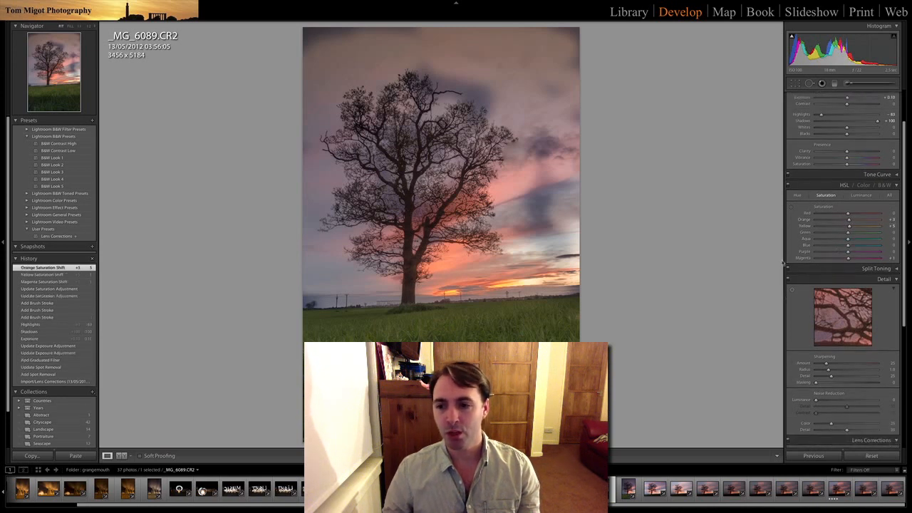
Review the Detail and Lens Corrections settings, and check the photo's lens metadata in the Library before returning to Develop.
scroll(792, 253, down, 3)
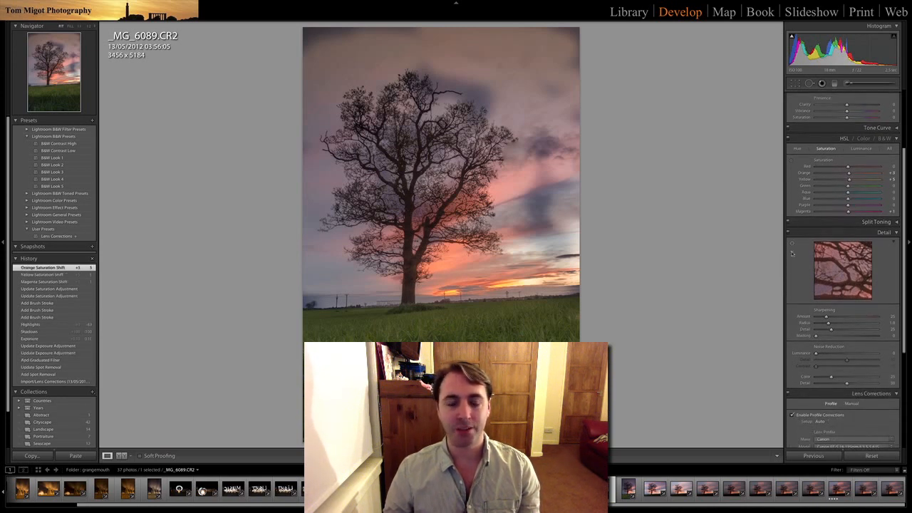
scroll(791, 253, down, 2)
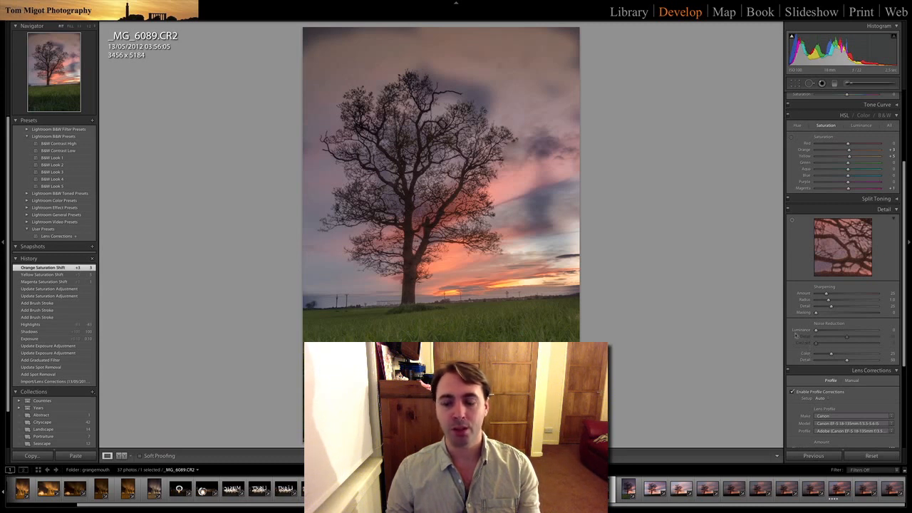
scroll(793, 341, down, 3)
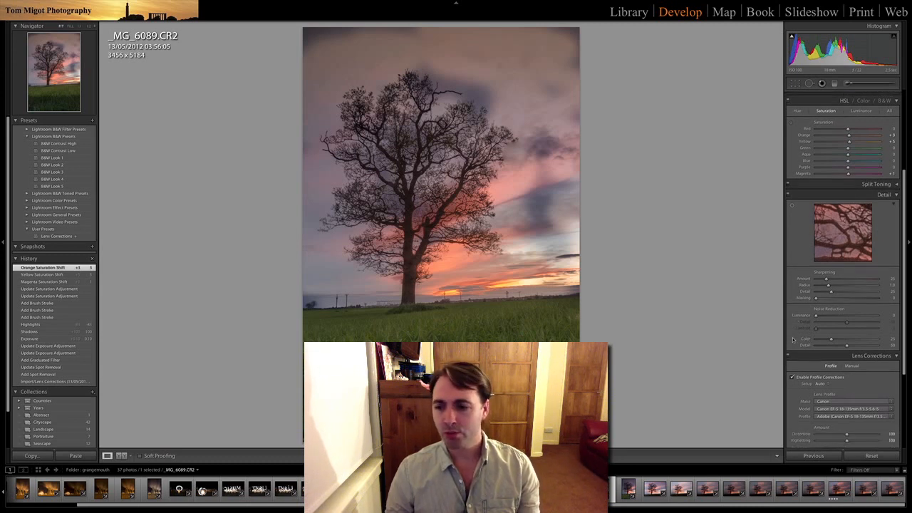
scroll(792, 341, down, 3)
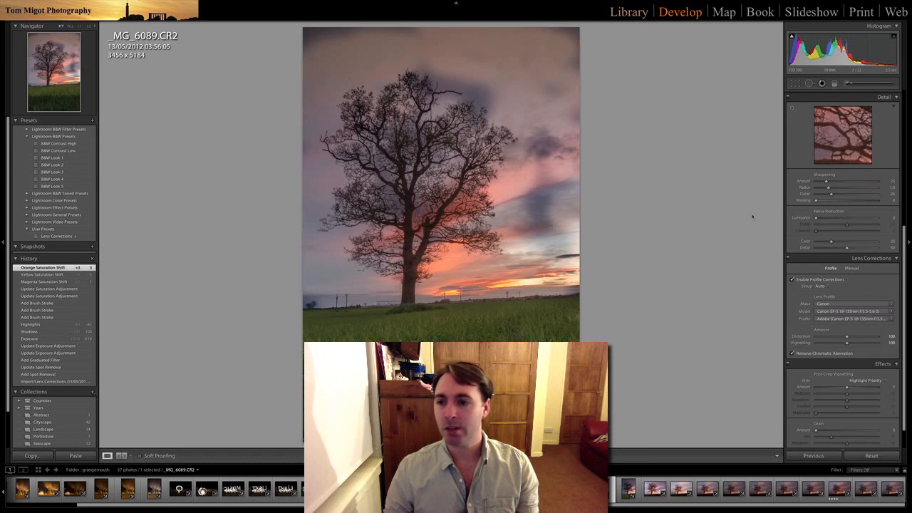
key(g)
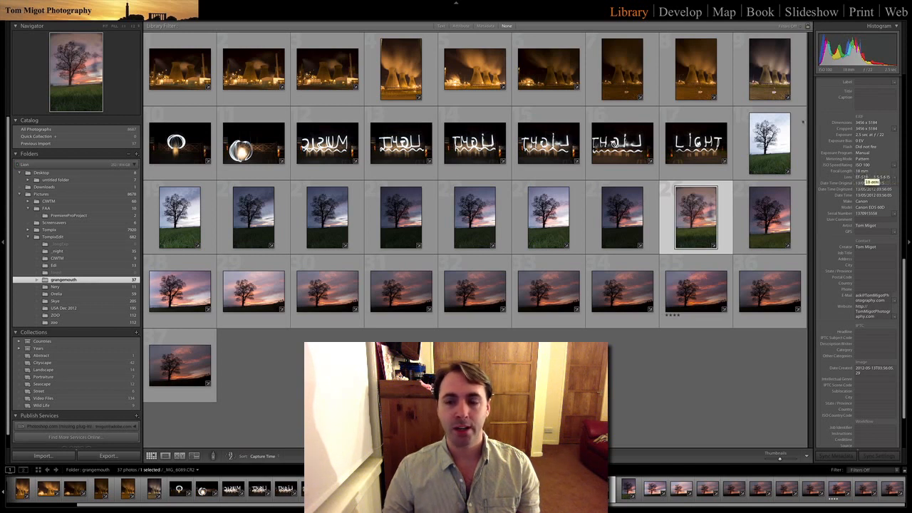
key(d)
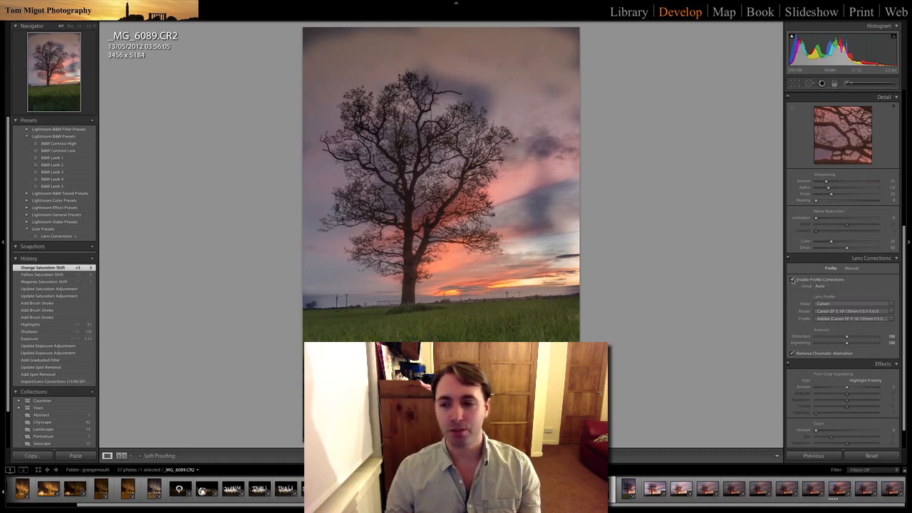
Compare the photo with profile corrections off and on, and with chromatic aberration removal off and on.
click(792, 280)
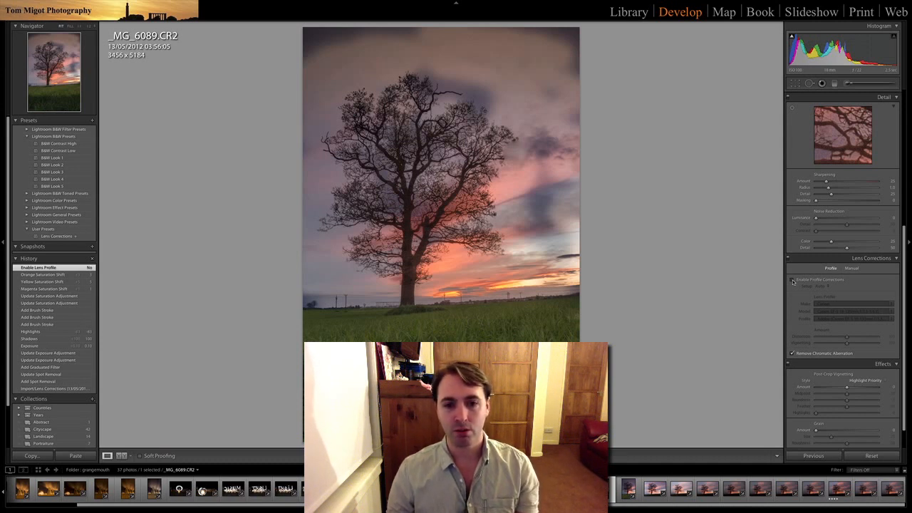
click(792, 280)
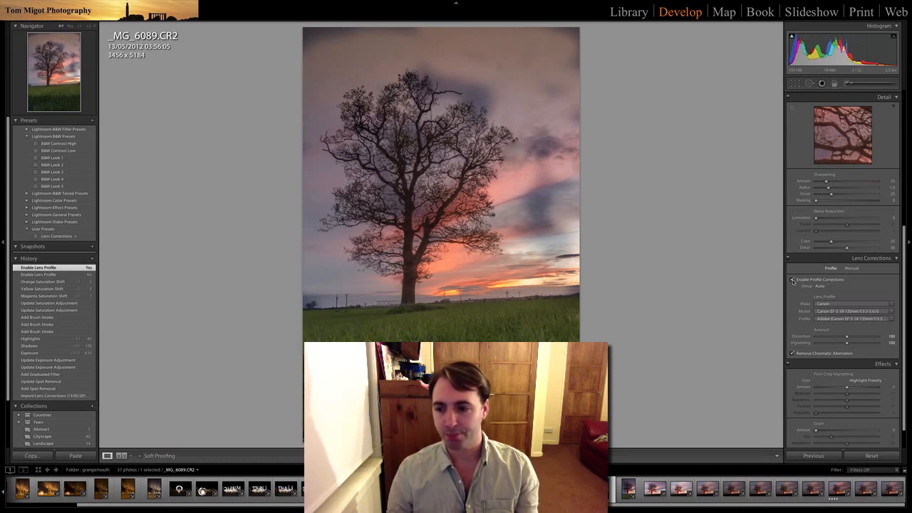
click(792, 354)
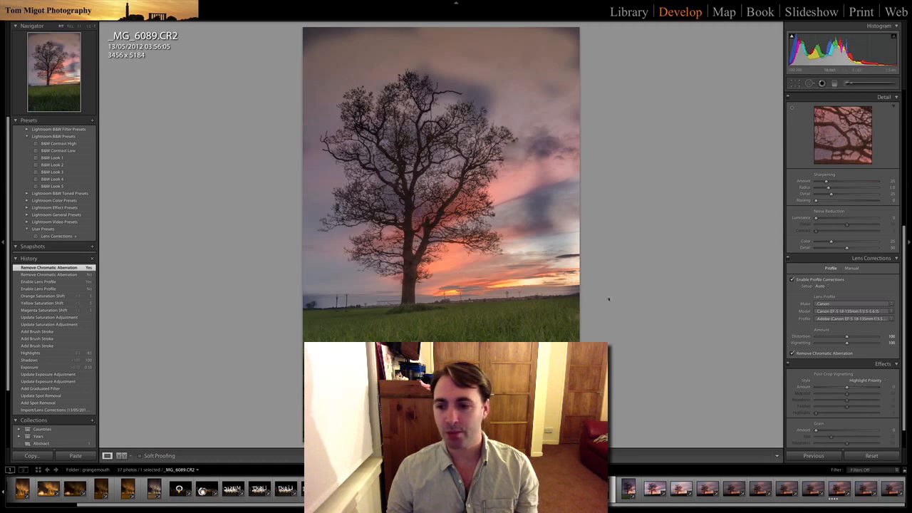
Darken the photo's edges with a post-crop vignette Amount of -81.
scroll(833, 376, down, 1)
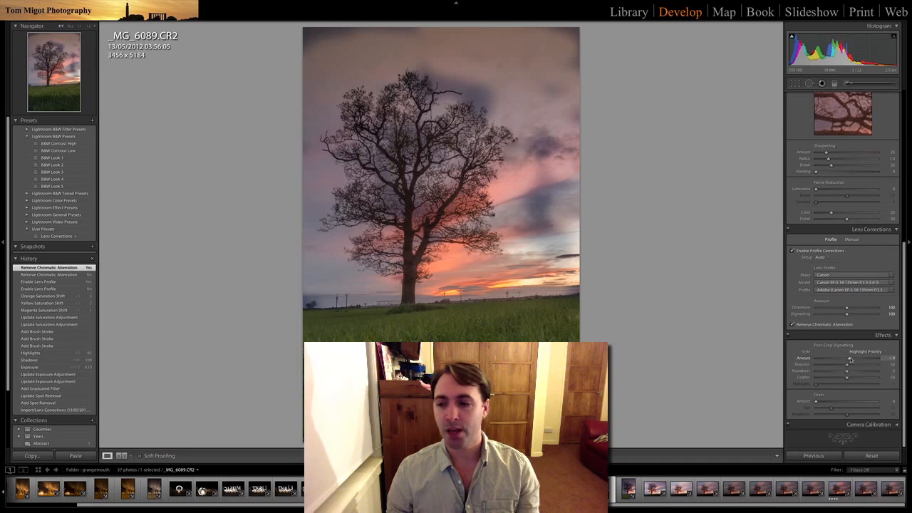
drag(848, 360, 821, 361)
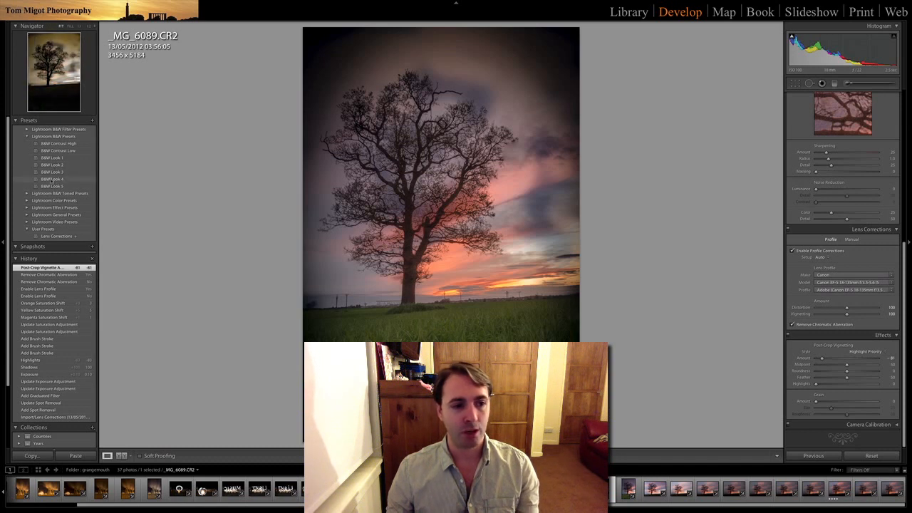
Step back through the edit history via the Exposure, Magenta and Yellow saturation states, and restore the import state.
scroll(42, 206, down, 2)
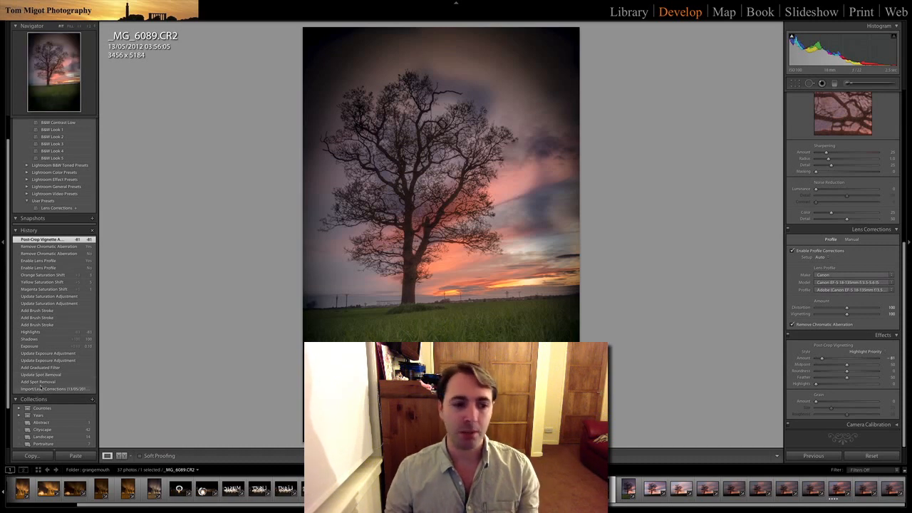
click(40, 346)
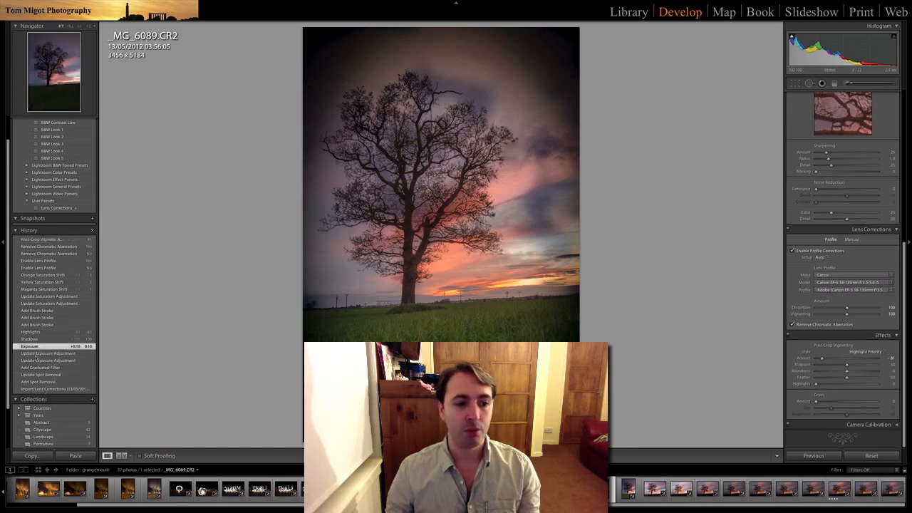
click(39, 290)
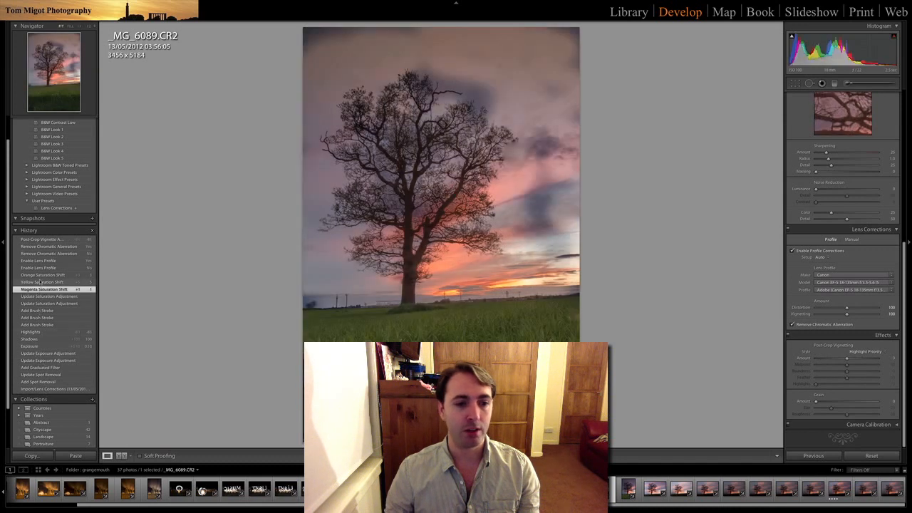
click(39, 282)
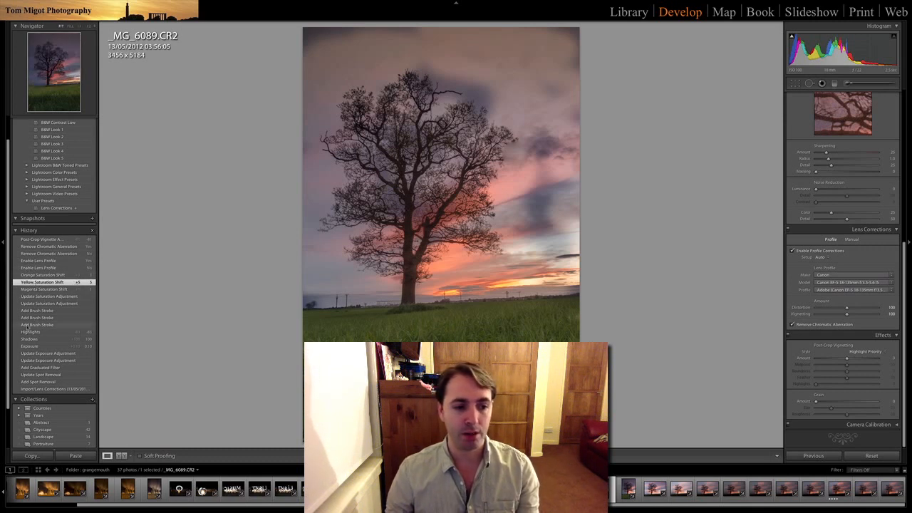
click(34, 389)
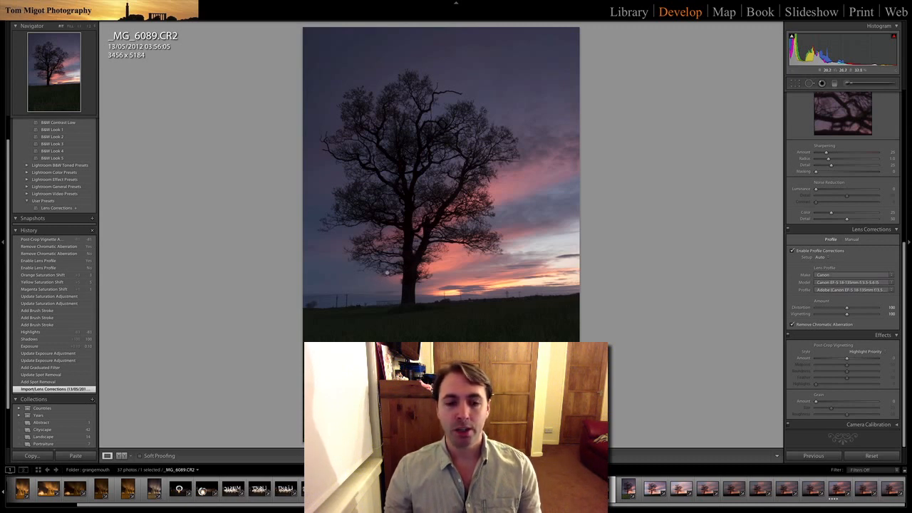
Look at the photo's Edit In options for Photoshop and other applications, and dismiss them without choosing one.
right_click(386, 272)
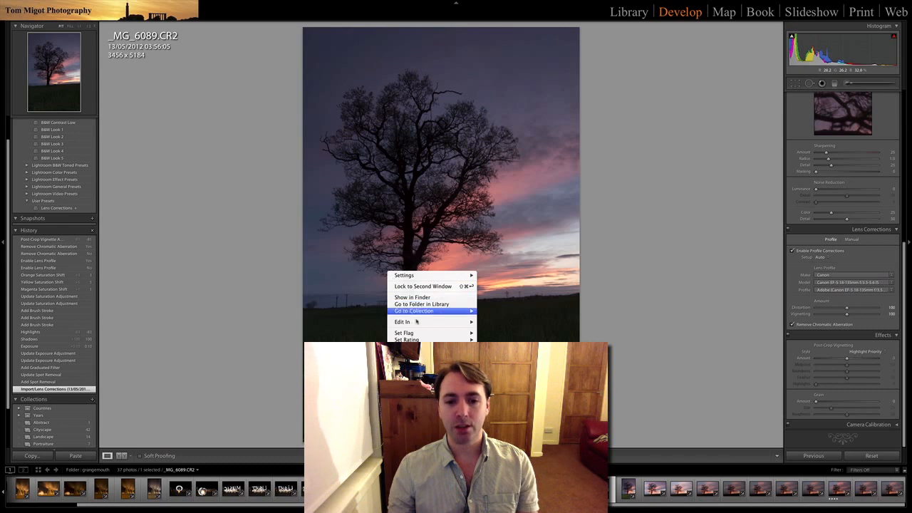
mouse_move(417, 326)
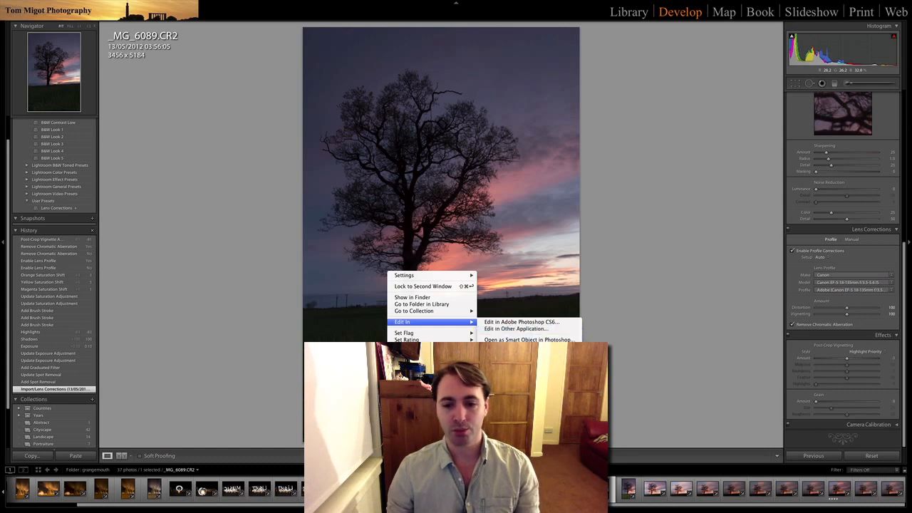
click(649, 334)
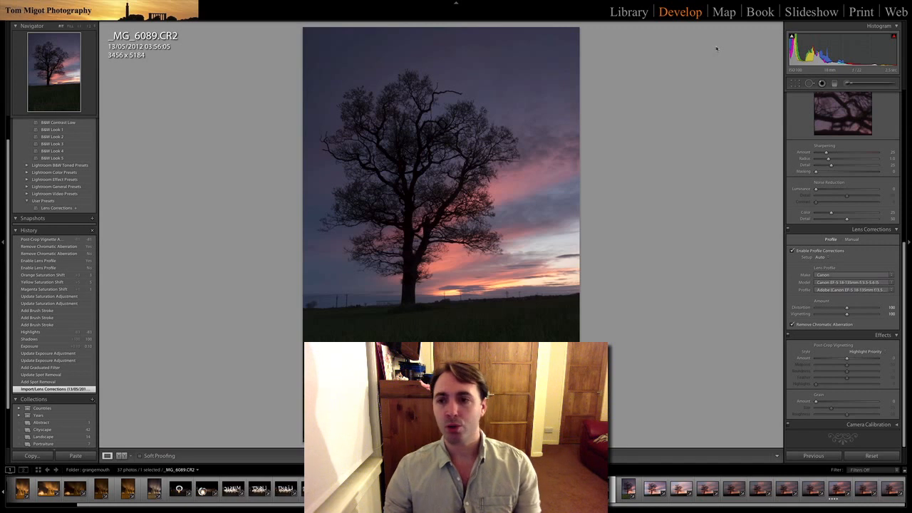
Return to the Library grid and open the Tompix folder.
key(g)
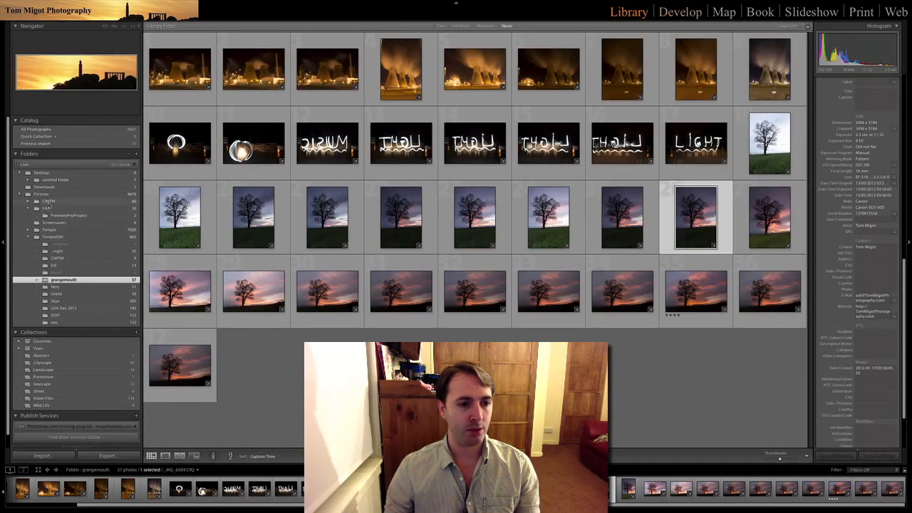
click(53, 231)
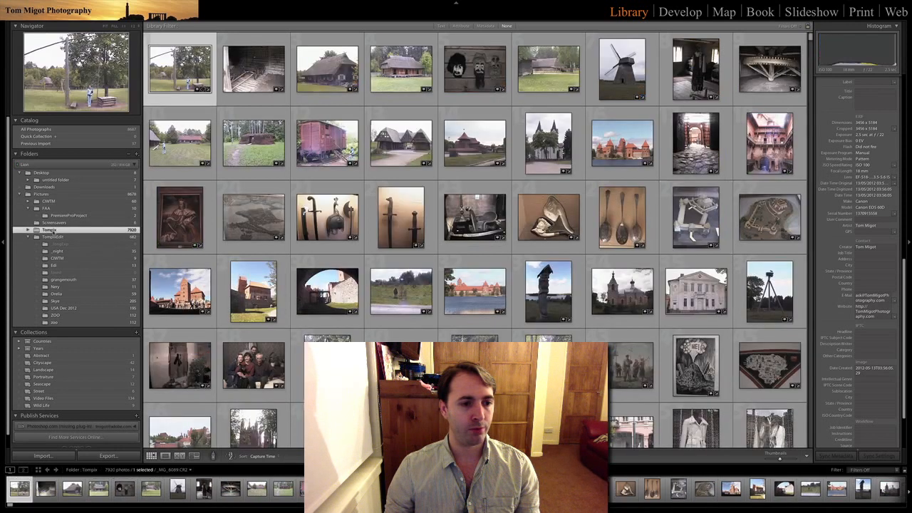
Open the Map module for the Tompix folder's photos.
click(726, 12)
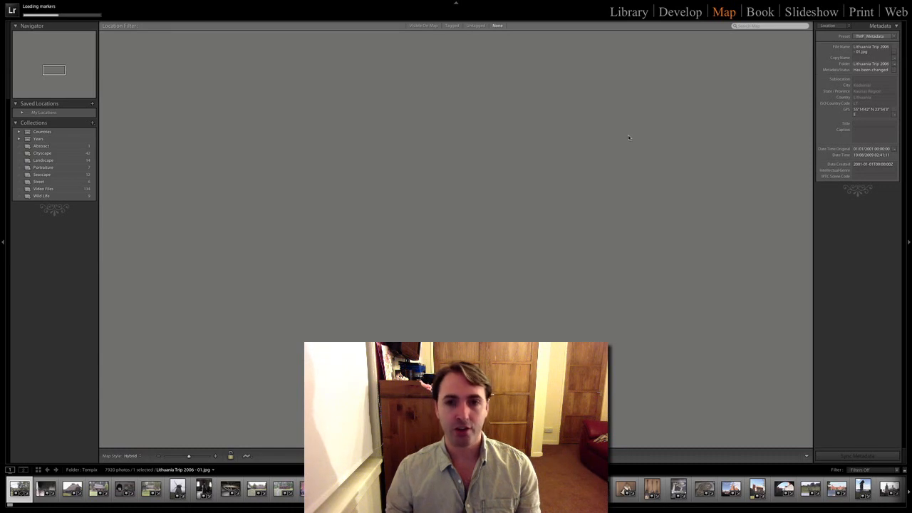
Switch to the browser to look at the YouTube video upload page, and return to Lightroom.
key(super+Tab)
key(super+Tab)
key(super+Tab)
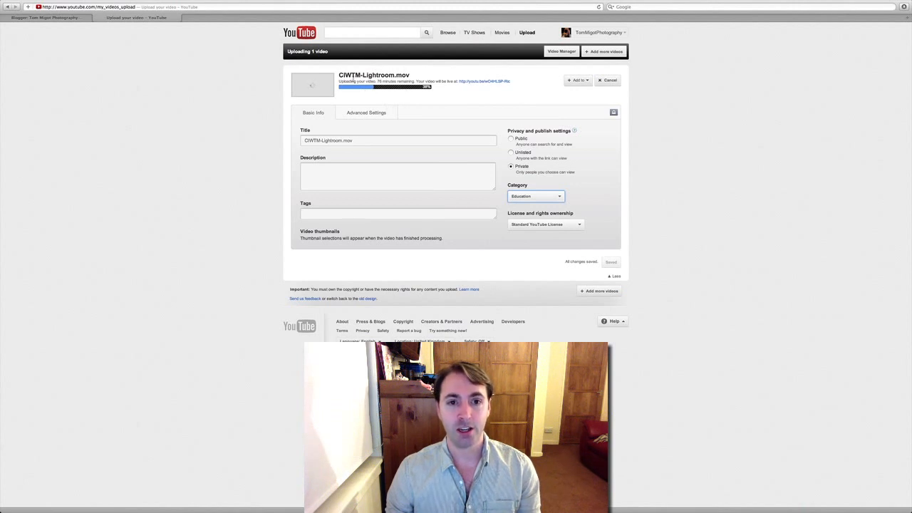
key(super+Tab)
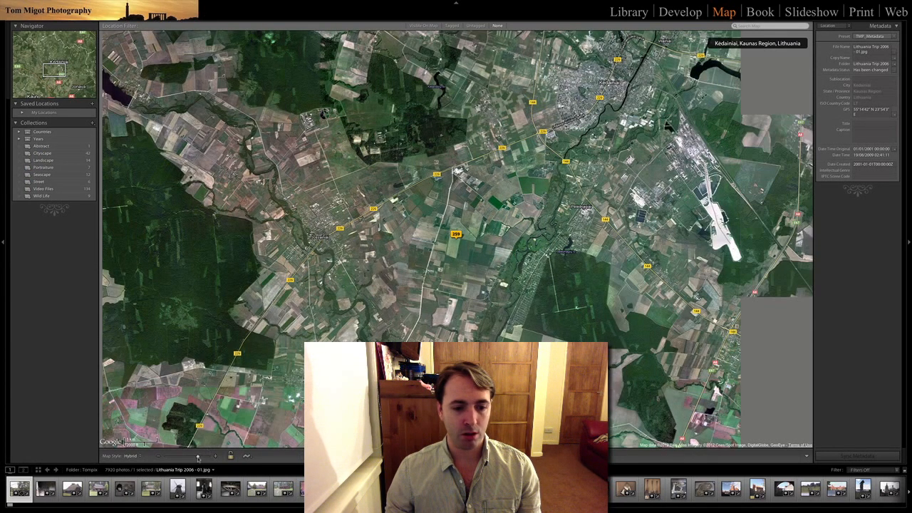
Zoom the map out to world level to view the photo markers across the continents.
click(169, 456)
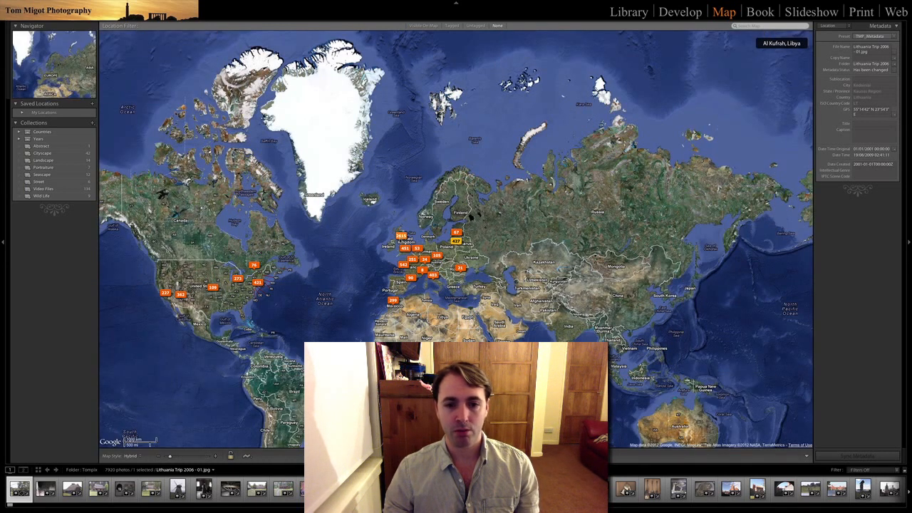
mouse_move(403, 241)
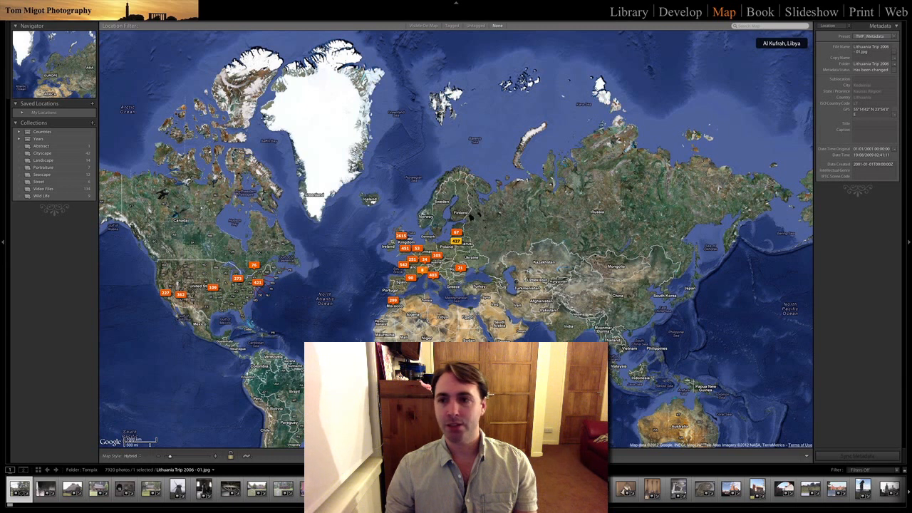
Search the map for edinburgh, and look at the option to add GPS coordinates to selected photos without choosing it.
click(750, 27)
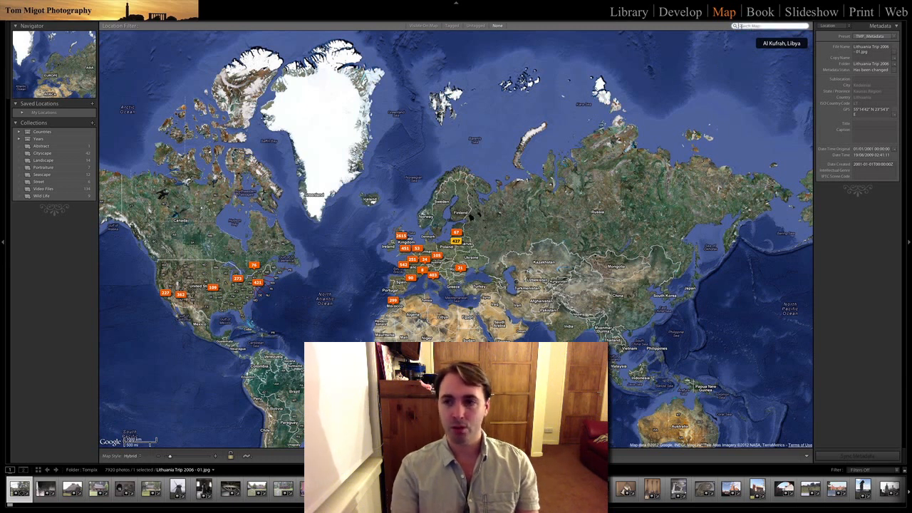
text(edinburgh)
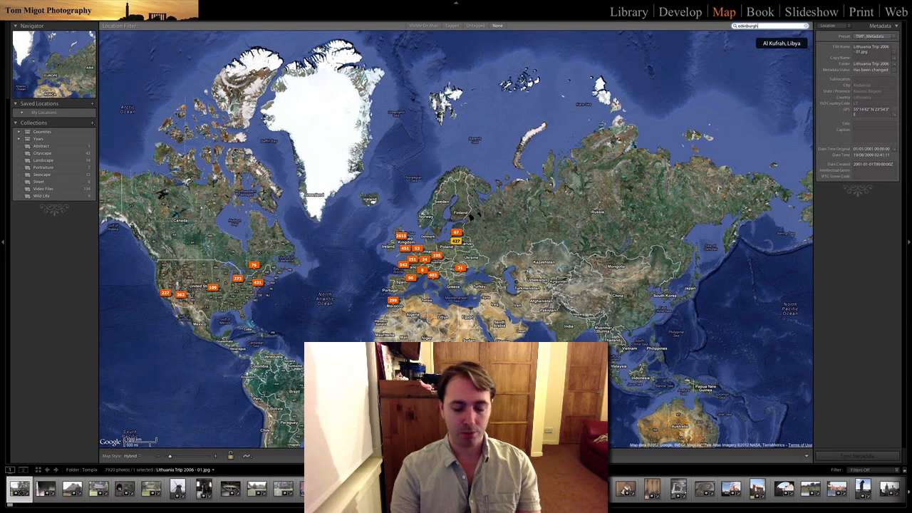
key(Return)
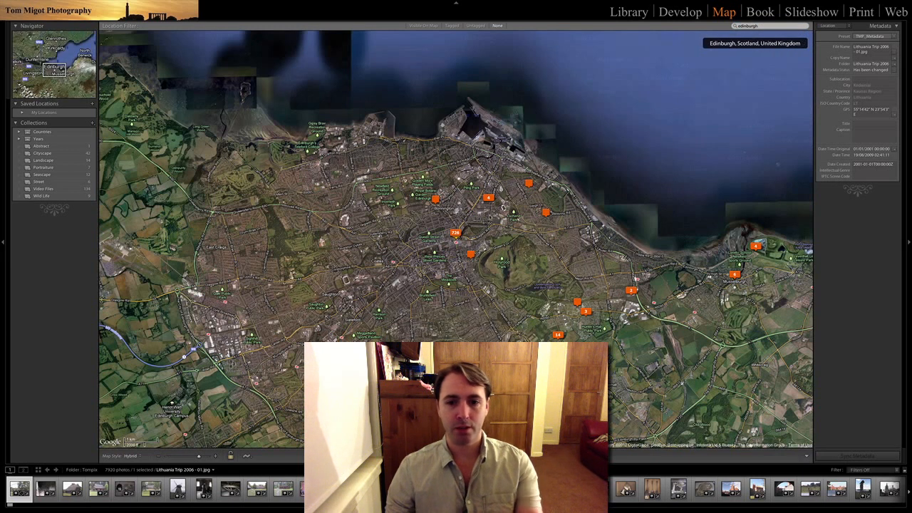
right_click(491, 215)
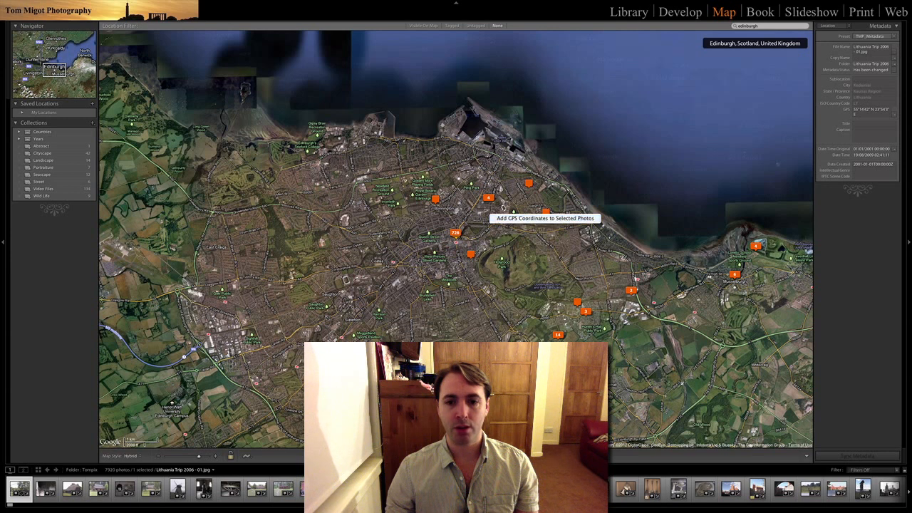
click(497, 168)
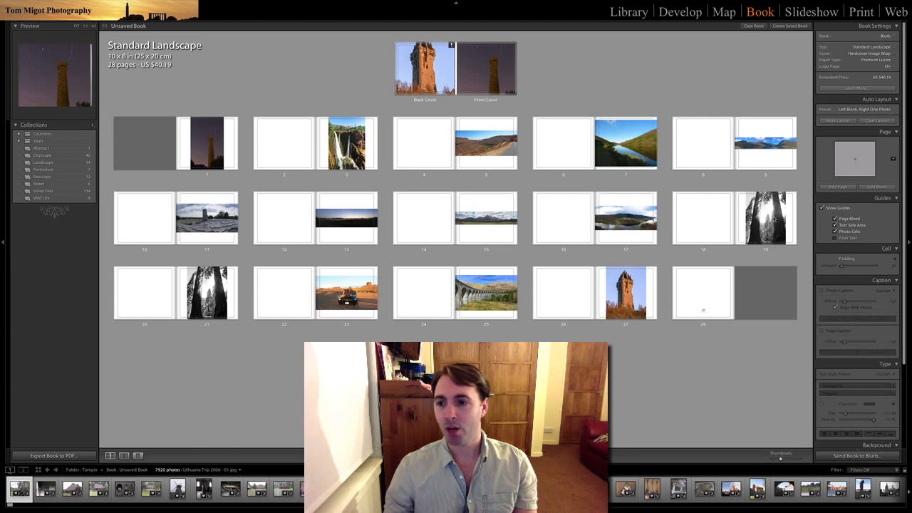
Look through the Book module's settings for the Standard Landscape book, from the book settings to the page background.
scroll(835, 343, down, 2)
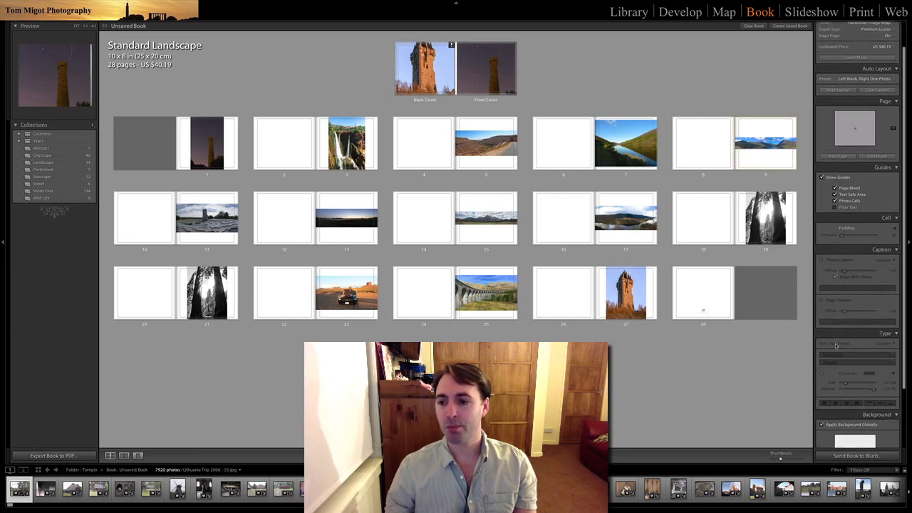
scroll(835, 345, up, 2)
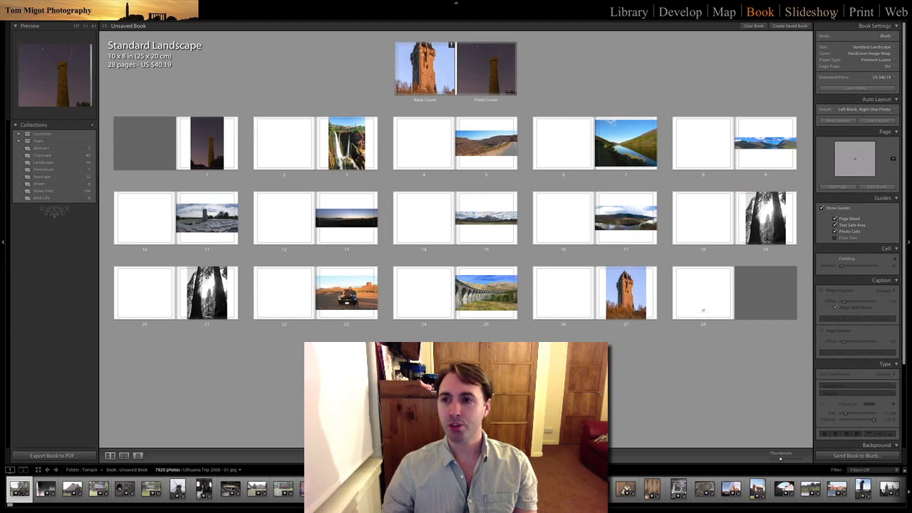
Open the Slideshow module and look through its layout, titles and playback settings.
click(832, 14)
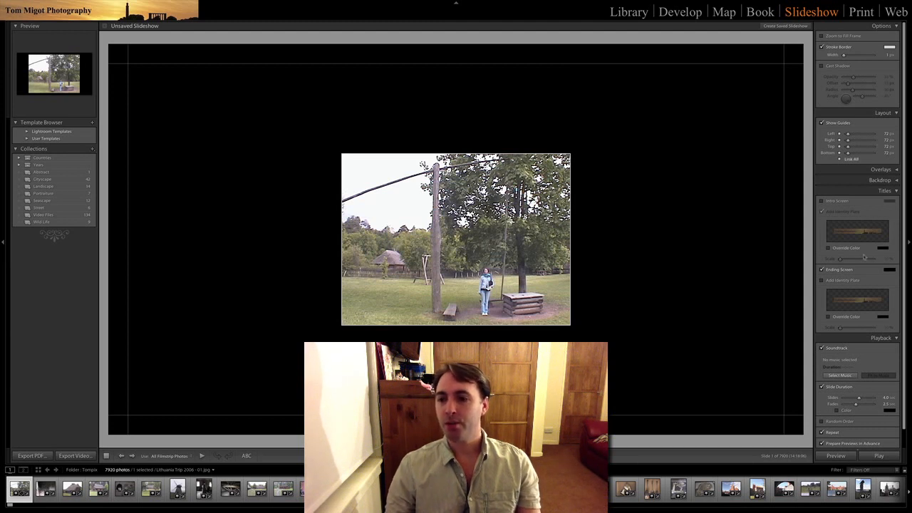
scroll(864, 256, down, 3)
scroll(859, 256, up, 3)
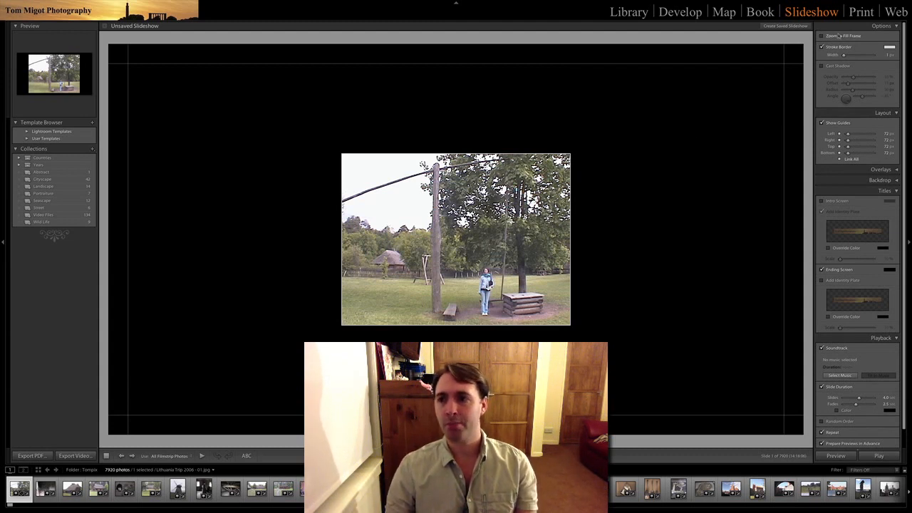
View the single-image page layout in the Print module and the Flash gallery in the Web module.
click(857, 14)
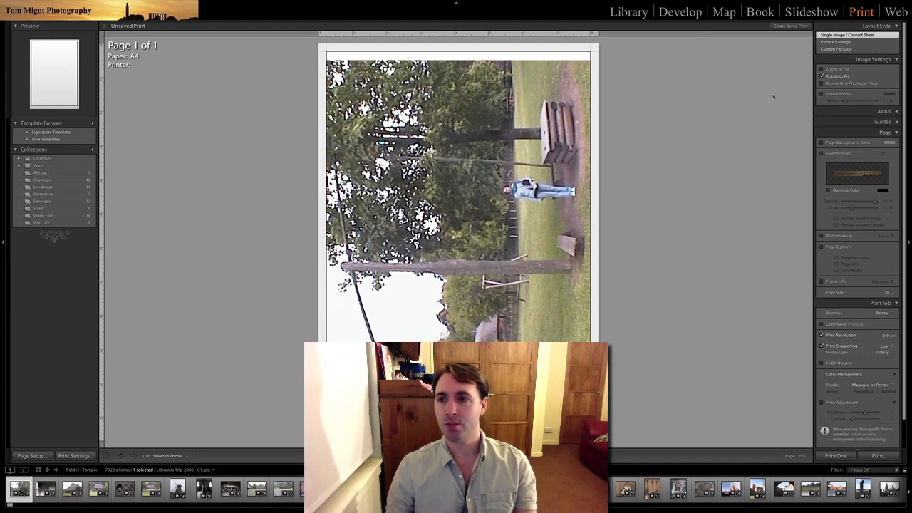
click(892, 11)
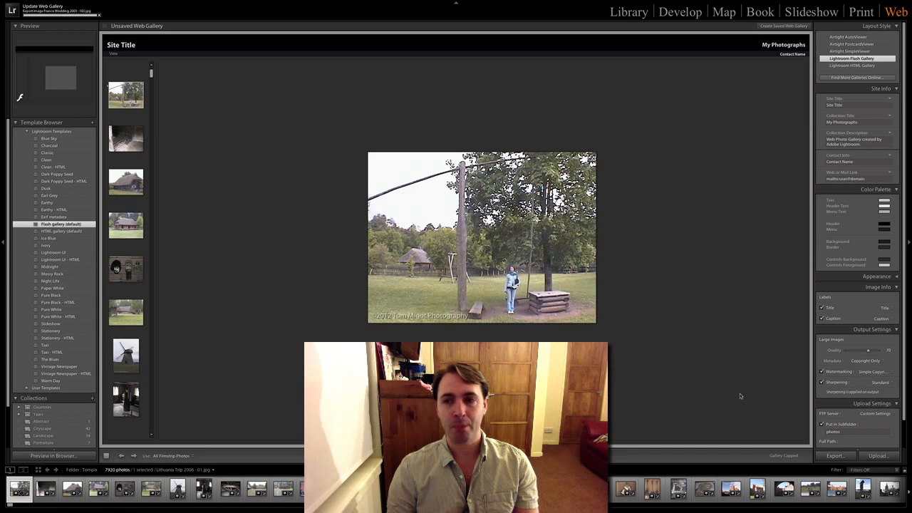
Return to the Library grid and open the grangemouth folder.
click(627, 14)
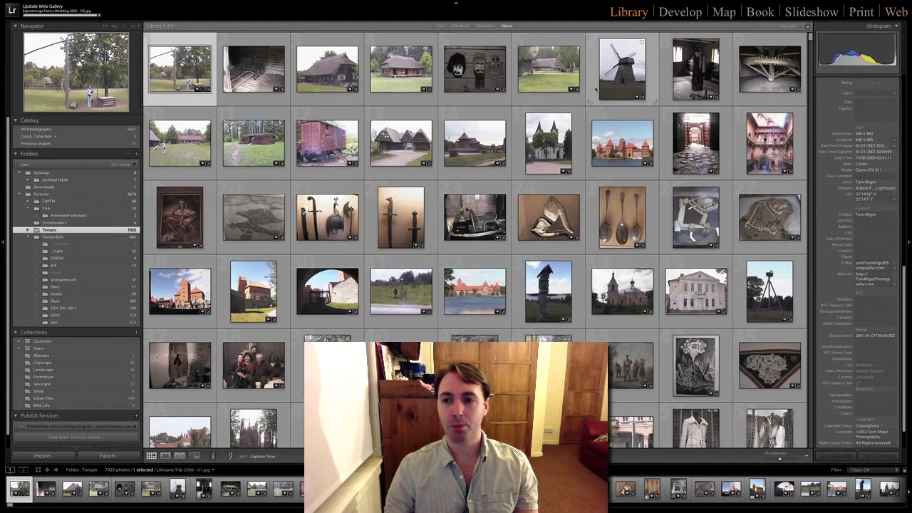
click(62, 280)
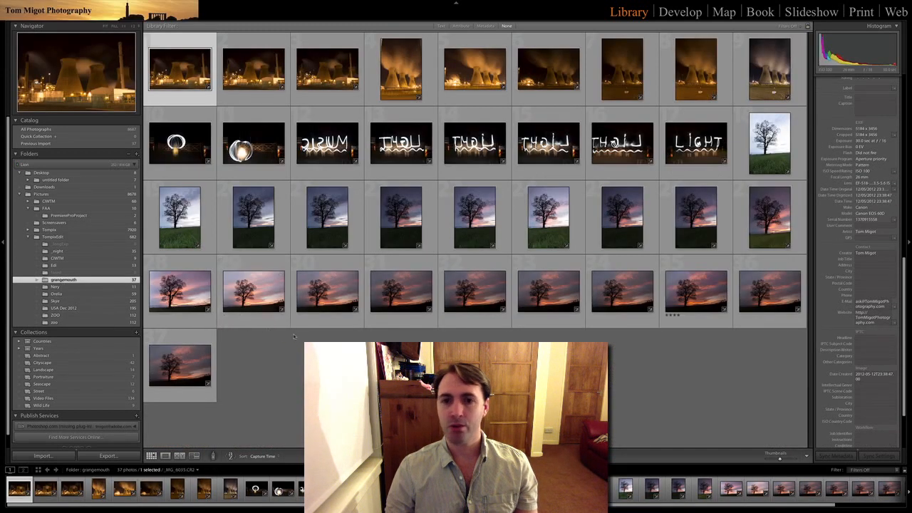